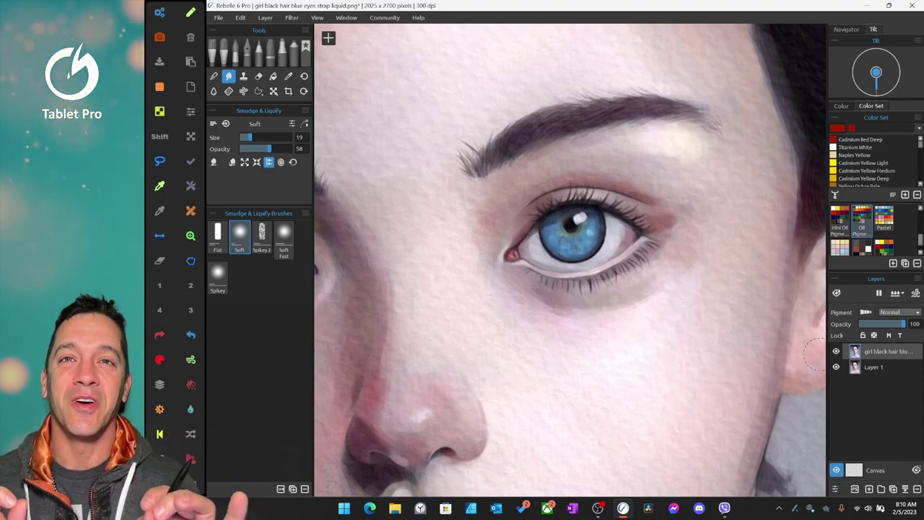
# - Using Liquify Push with the Soft brush at size 33, warp the lower eyelid and the shading beneath the eye's outer half
pyautogui.scroll(3, 820, 354)
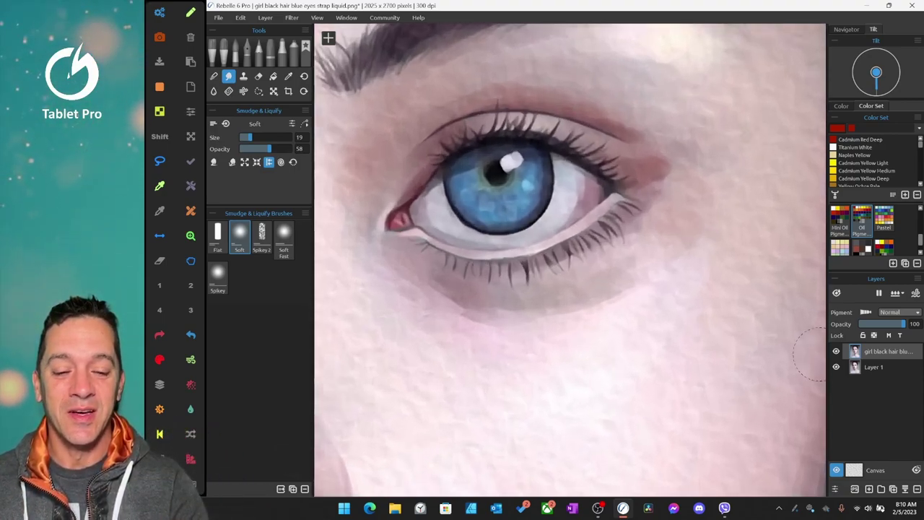
pyautogui.scroll(-1, 820, 354)
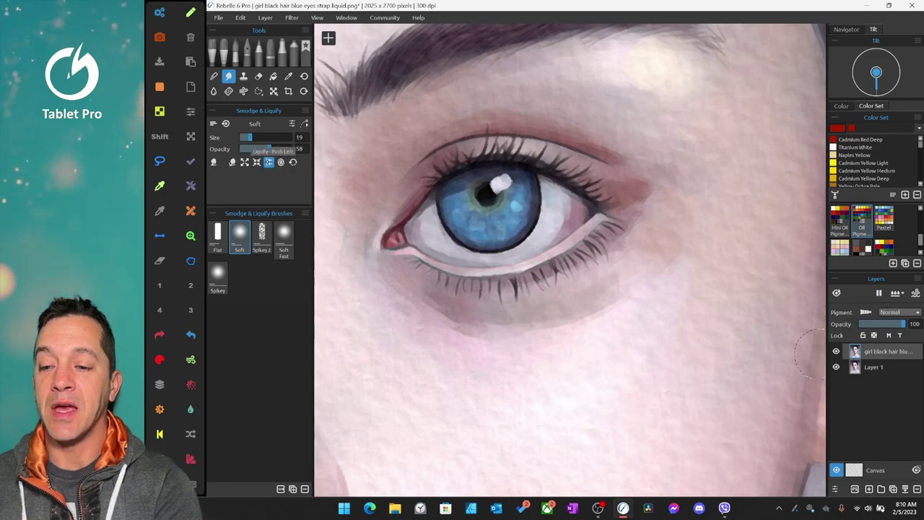
pyautogui.click(232, 162)
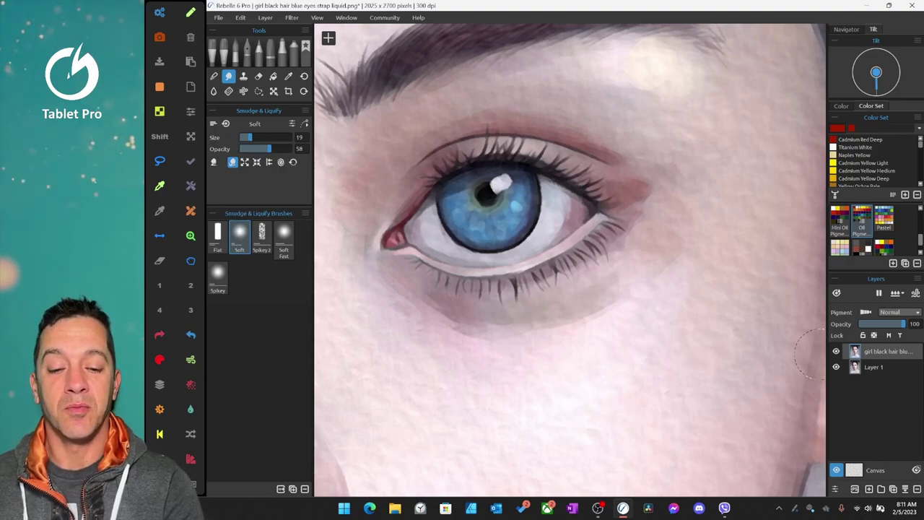
pyautogui.keyDown('ctrl'); pyautogui.moveTo(585, 285); pyautogui.dragTo(588, 283); pyautogui.keyUp('ctrl')
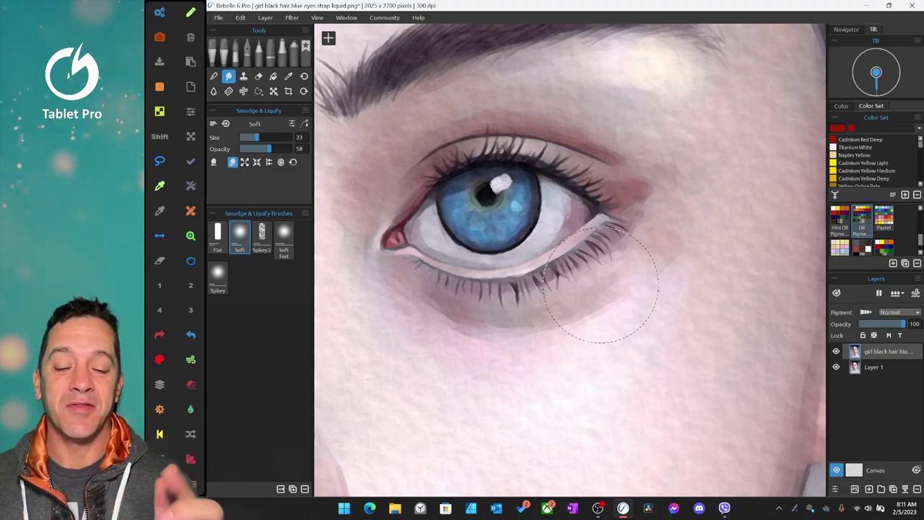
pyautogui.moveTo(532, 298); pyautogui.dragTo(527, 286)
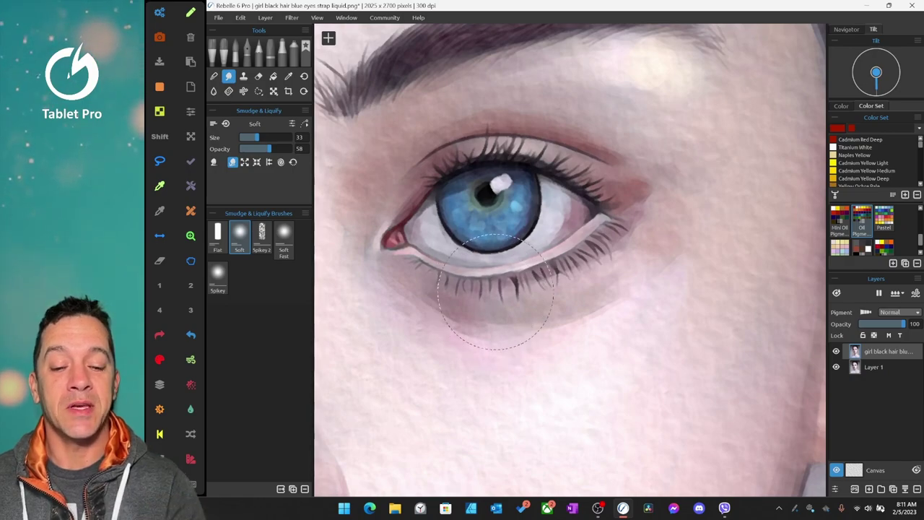
pyautogui.moveTo(574, 318)
pyautogui.mouseDown()
pyautogui.moveTo(540, 233)
pyautogui.moveTo(579, 303)
pyautogui.mouseUp()
pyautogui.moveTo(555, 246); pyautogui.dragTo(572, 318)
pyautogui.moveTo(558, 228)
pyautogui.mouseDown()
pyautogui.moveTo(570, 294)
pyautogui.moveTo(544, 237)
pyautogui.moveTo(563, 274)
pyautogui.moveTo(548, 233)
pyautogui.moveTo(563, 268)
pyautogui.moveTo(593, 269)
pyautogui.moveTo(574, 246)
pyautogui.mouseUp()
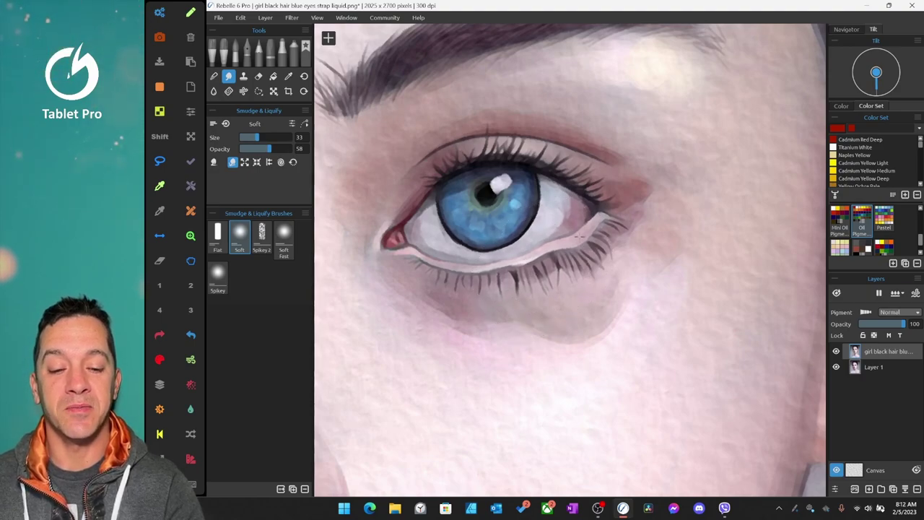
pyautogui.moveTo(579, 236)
pyautogui.mouseDown()
pyautogui.moveTo(588, 245)
pyautogui.moveTo(570, 242)
pyautogui.moveTo(592, 238)
pyautogui.moveTo(559, 232)
pyautogui.mouseUp()
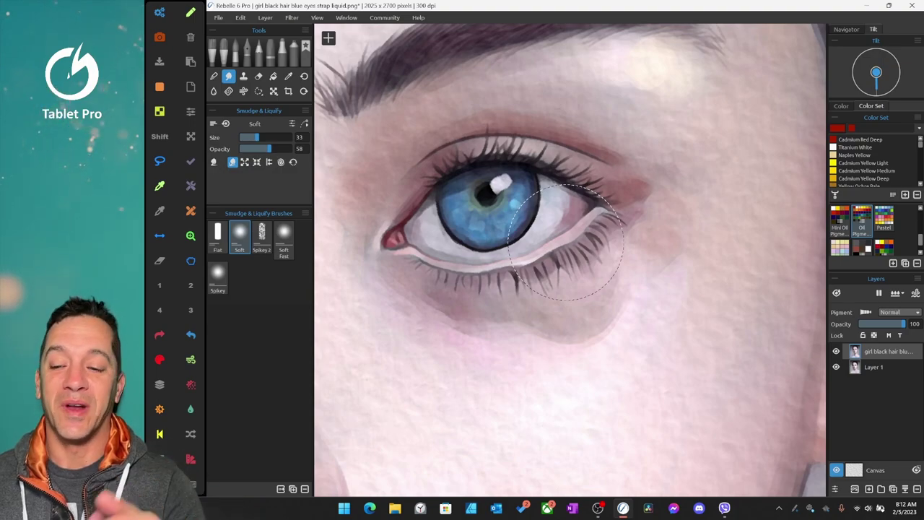
# - Restore the outer lower eyelid and lashes to their original shape with the liquify restore brush
pyautogui.click(293, 162)
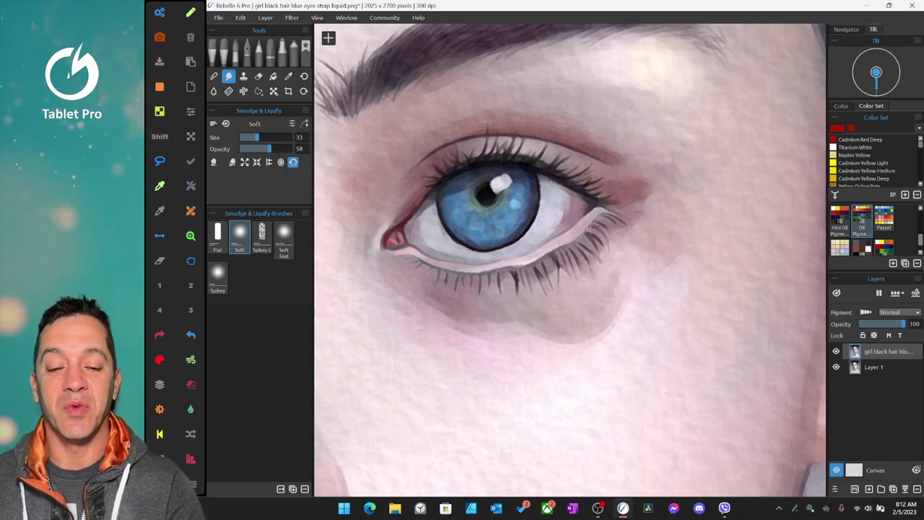
pyautogui.moveTo(591, 228)
pyautogui.mouseDown()
pyautogui.moveTo(565, 254)
pyautogui.moveTo(600, 232)
pyautogui.moveTo(496, 280)
pyautogui.moveTo(529, 272)
pyautogui.moveTo(598, 228)
pyautogui.moveTo(484, 280)
pyautogui.moveTo(539, 266)
pyautogui.moveTo(601, 227)
pyautogui.mouseUp()
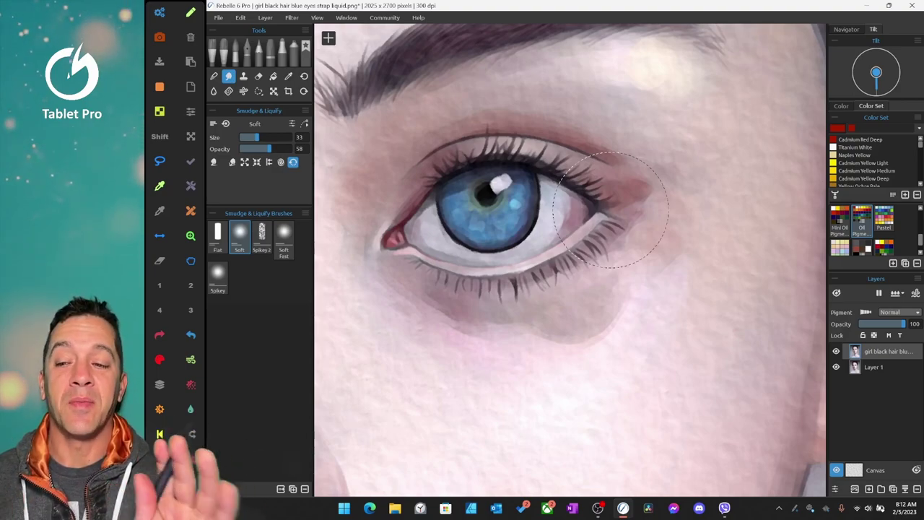
# - Lasso the iris with its surrounding white and transform it to X 1156, Y 934 at 4.97°, with Layer 1 hidden
pyautogui.press('l')
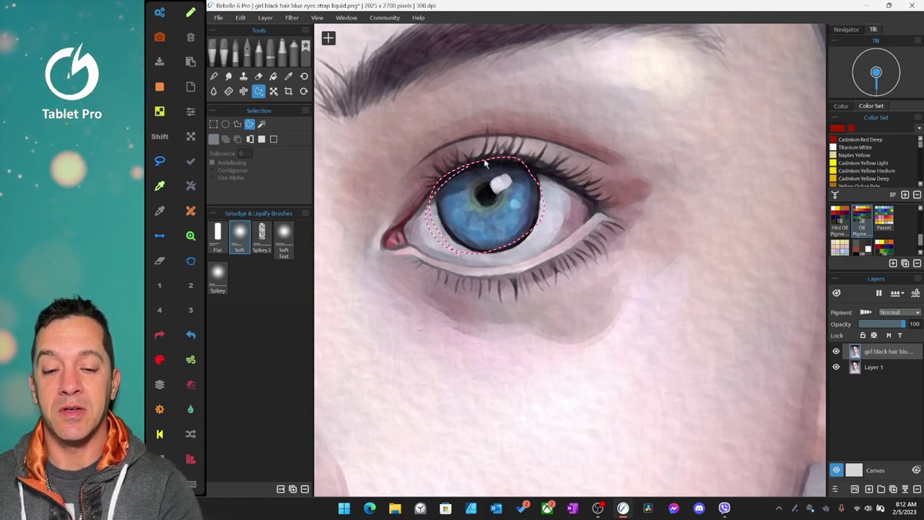
pyautogui.moveTo(515, 252); pyautogui.dragTo(473, 257)
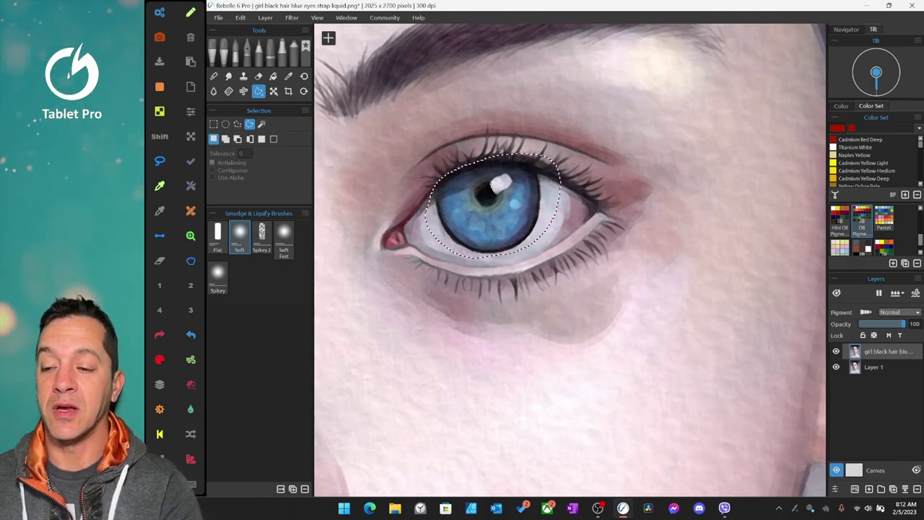
pyautogui.click(191, 111)
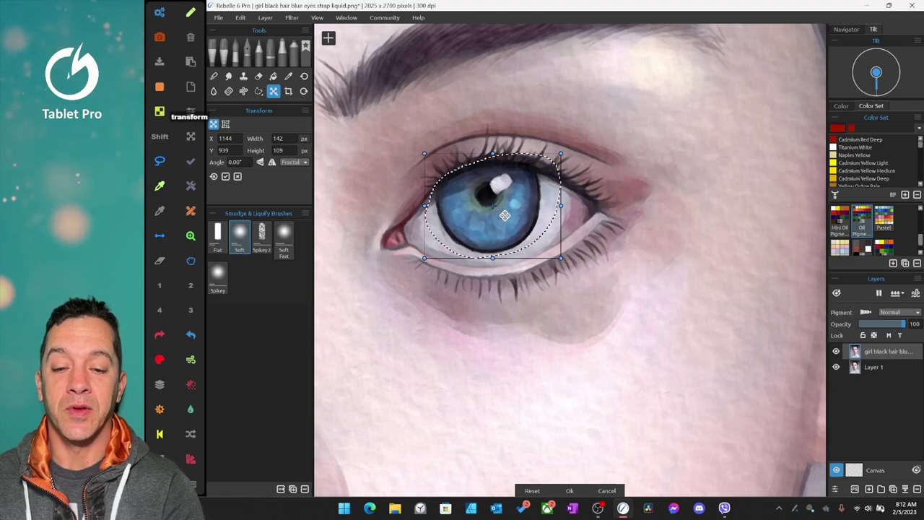
pyautogui.moveTo(505, 215); pyautogui.dragTo(513, 209)
pyautogui.click(836, 366)
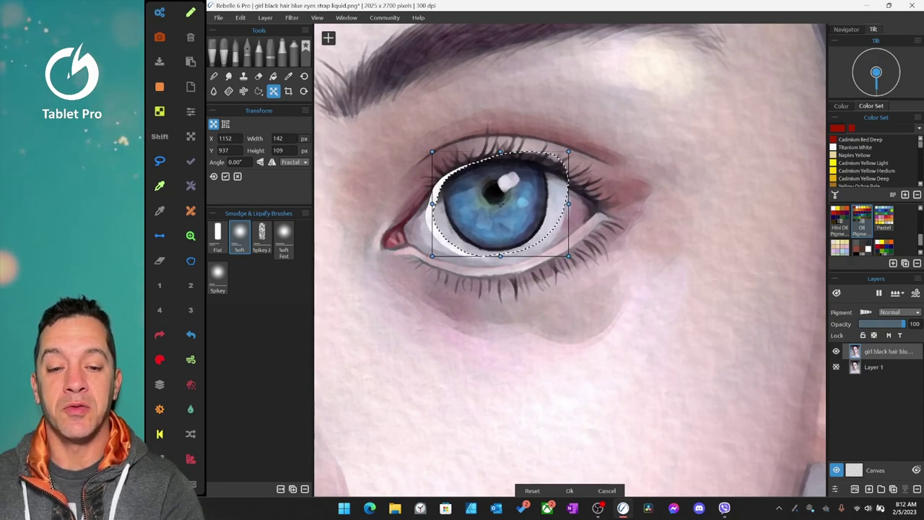
pyautogui.moveTo(577, 138); pyautogui.dragTo(582, 145)
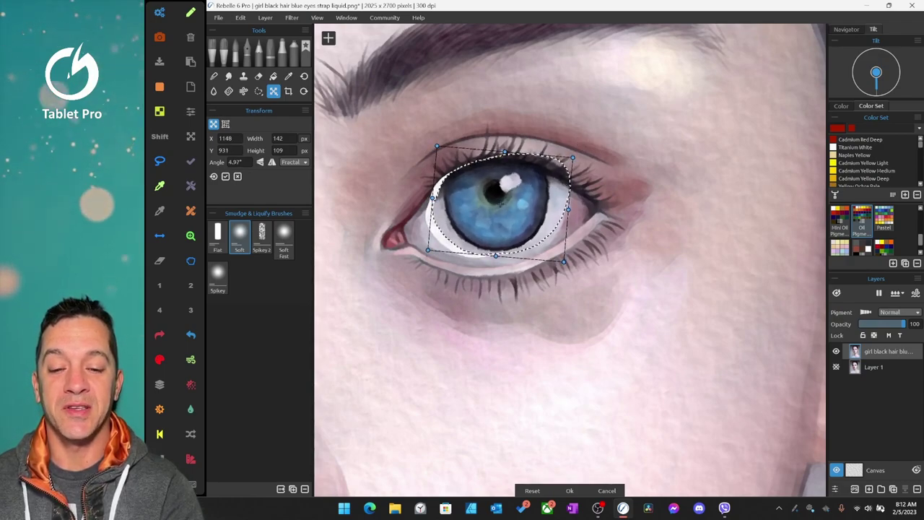
pyautogui.moveTo(501, 204); pyautogui.dragTo(508, 207)
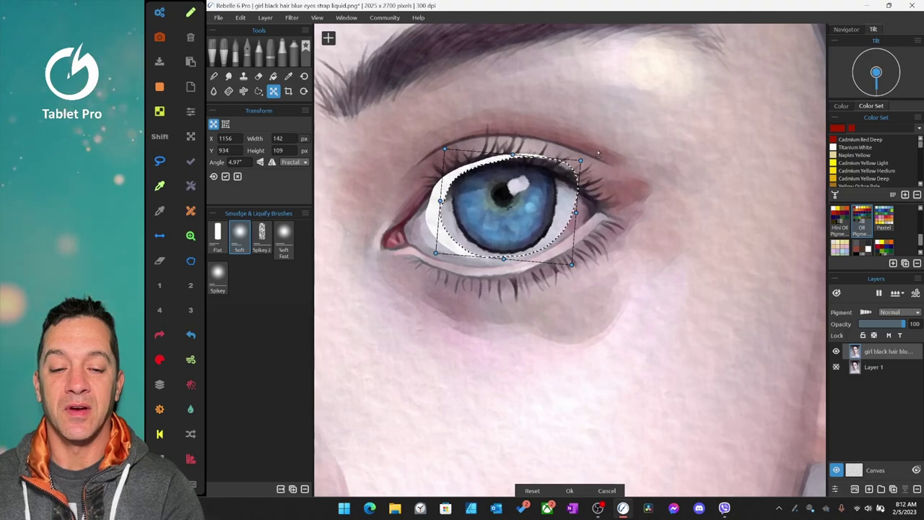
pyautogui.click(191, 161)
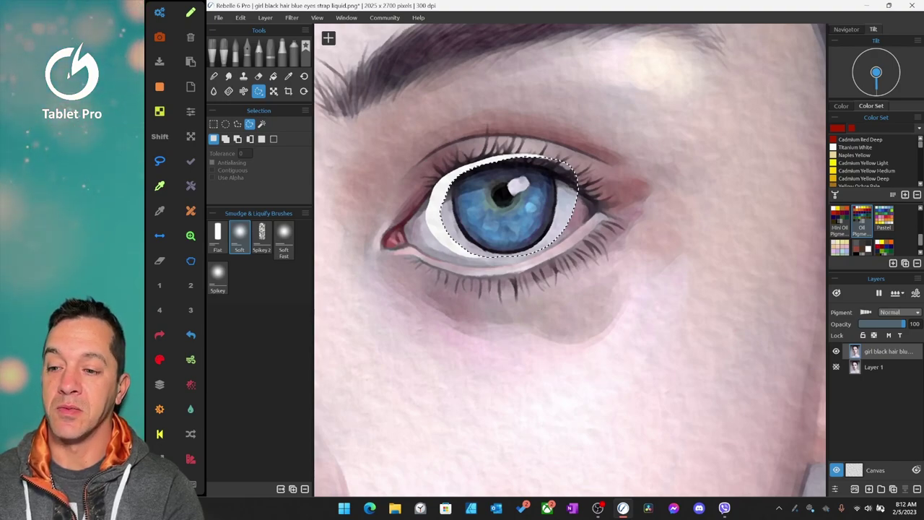
pyautogui.click(160, 161)
pyautogui.click(160, 161)
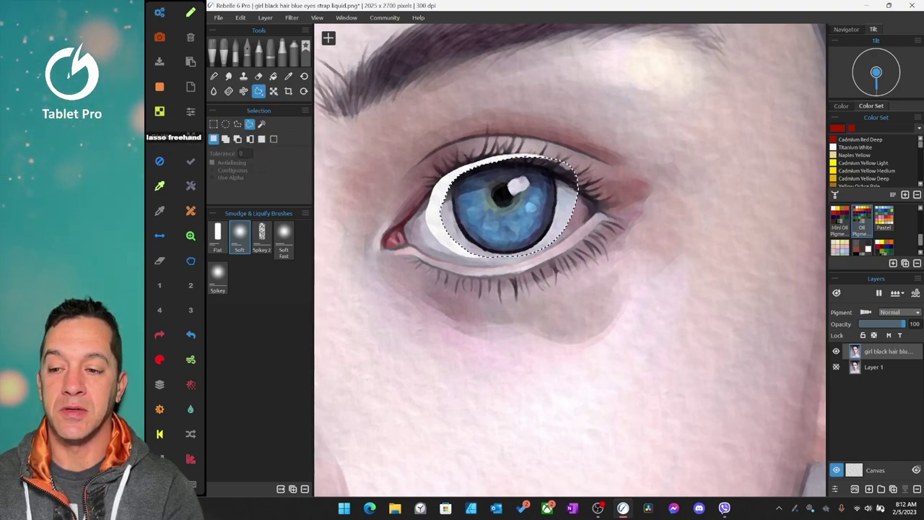
pyautogui.click(360, 40)
# - Set the Round 2 watercolor brush's water to 2 and blend the sampled eye-white color over the white gap beside the iris
pyautogui.scroll(3, 569, 260)
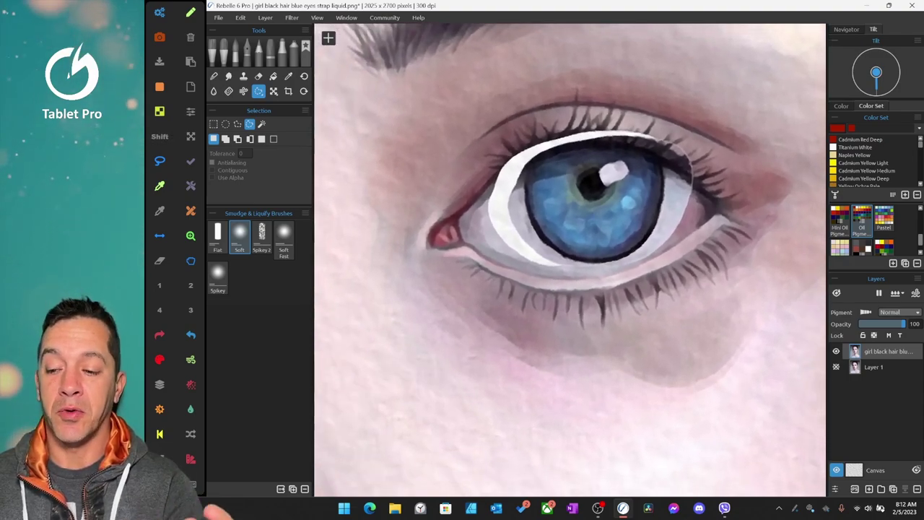
pyautogui.press('b')
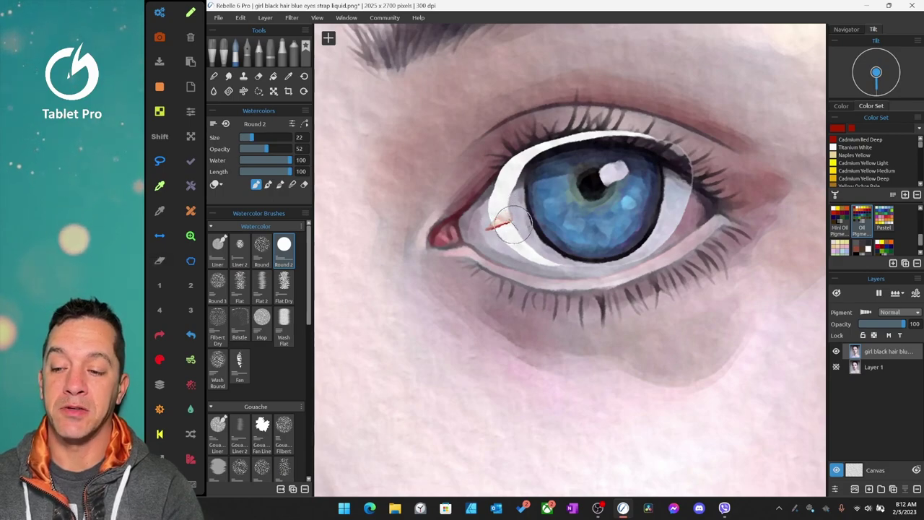
pyautogui.hotkey('ctrl', 'z')
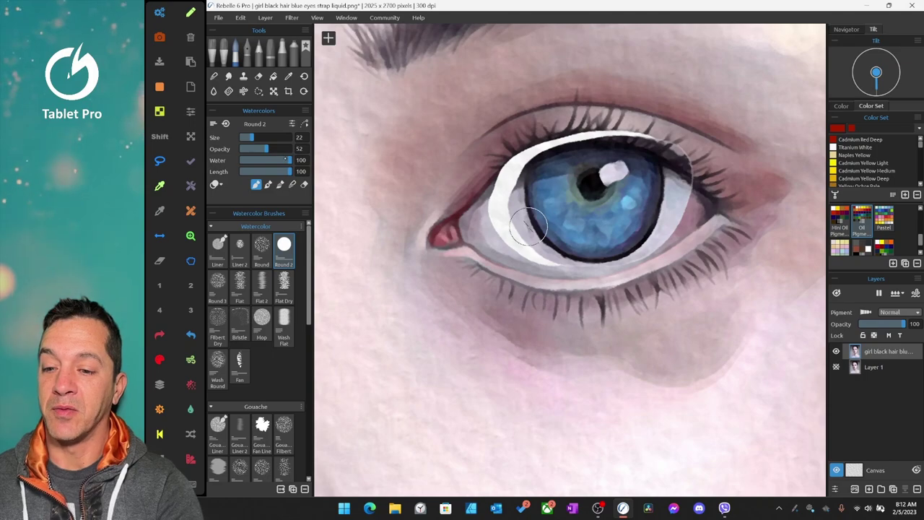
pyautogui.moveTo(287, 161); pyautogui.dragTo(241, 160)
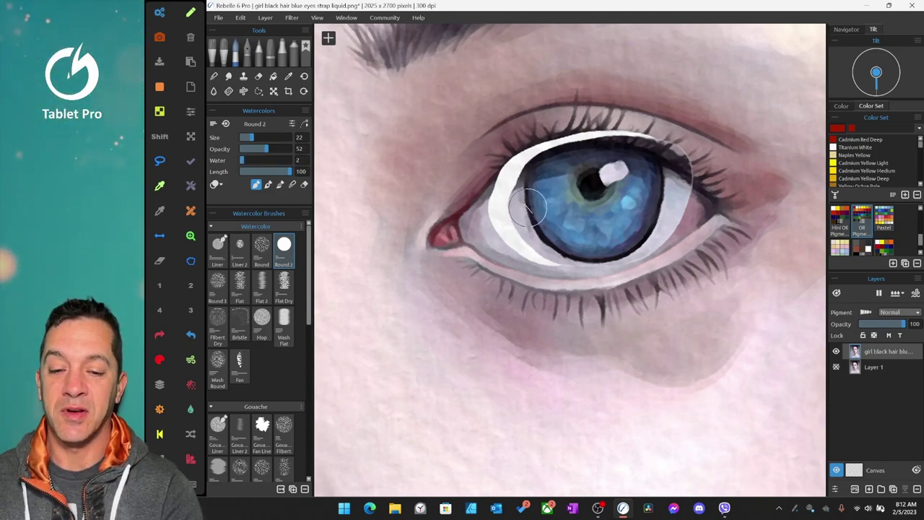
pyautogui.keyDown('alt'); pyautogui.click(512, 206); pyautogui.keyUp('alt')
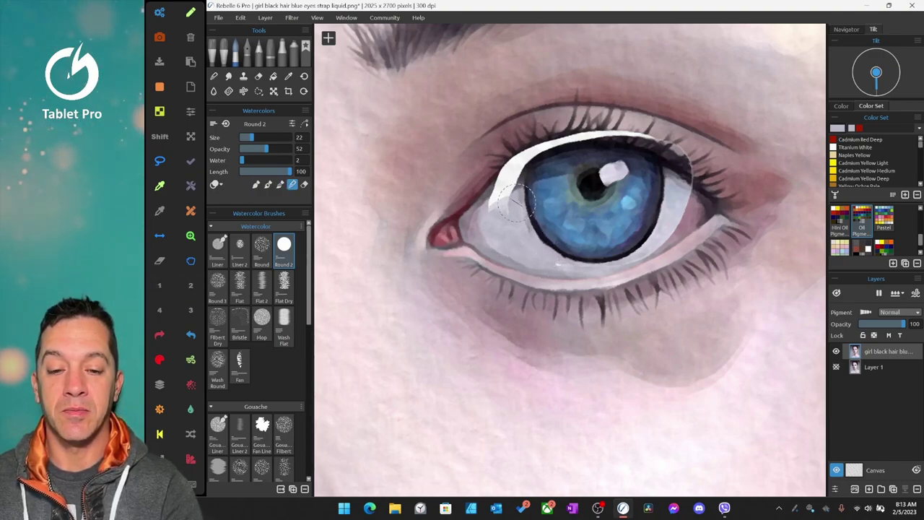
pyautogui.moveTo(510, 175); pyautogui.dragTo(537, 156)
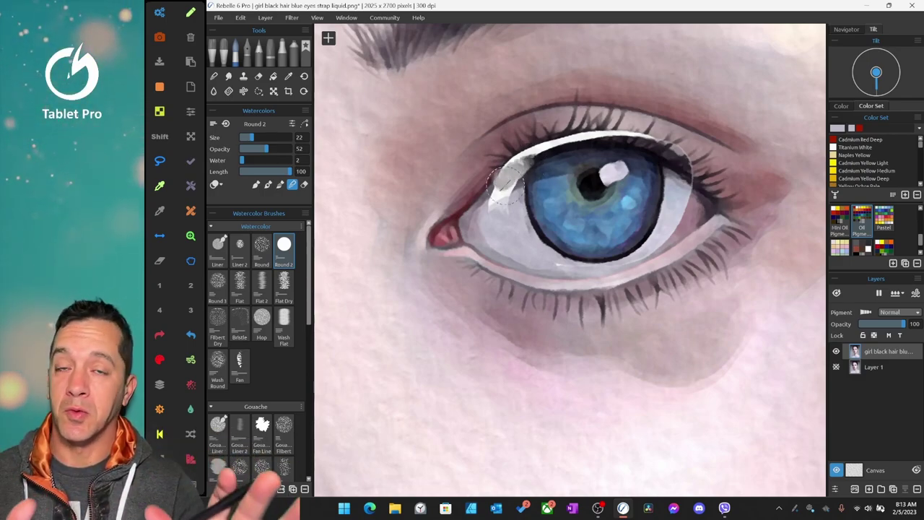
# - Undo the blending strokes on the white gap and the iris transform
pyautogui.click(191, 335)
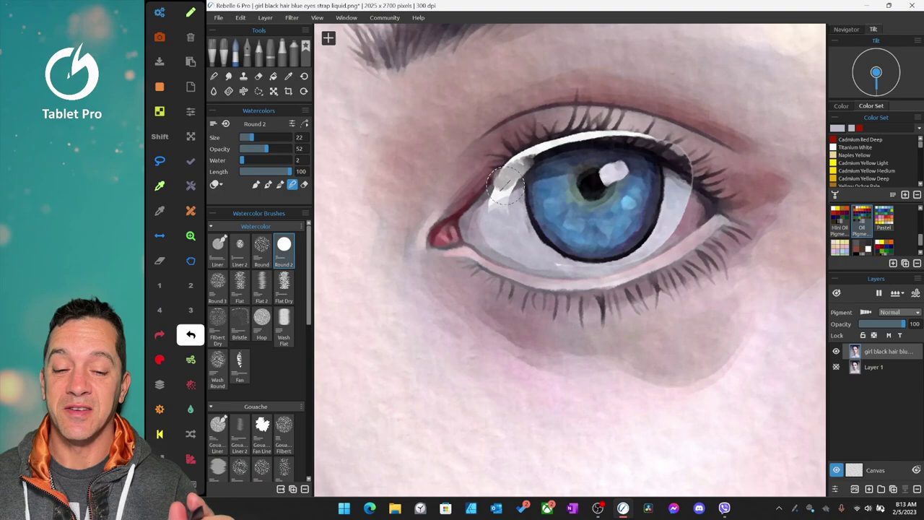
pyautogui.click(191, 334)
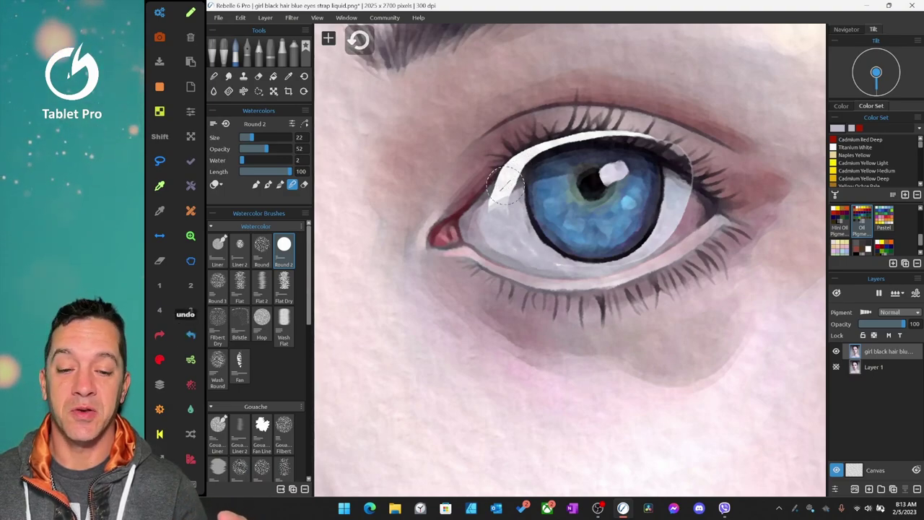
pyautogui.click(190, 334)
pyautogui.click(191, 335)
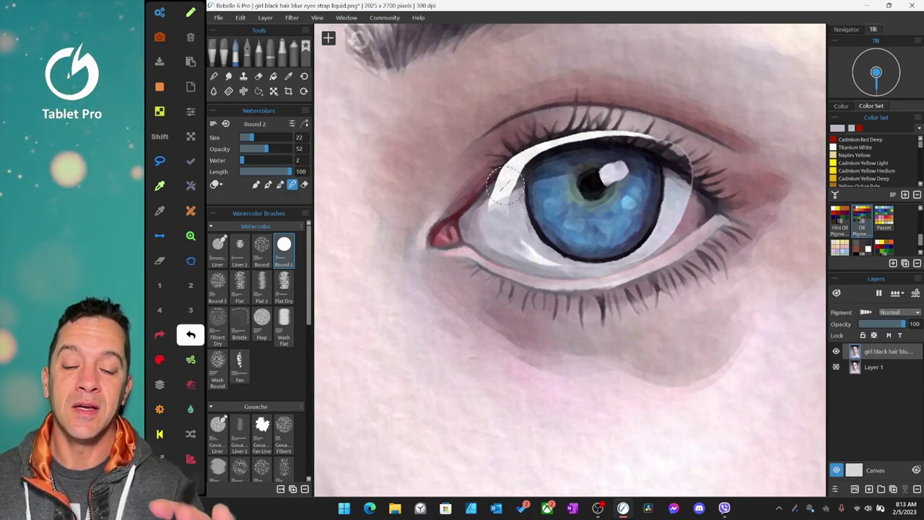
pyautogui.click(191, 335)
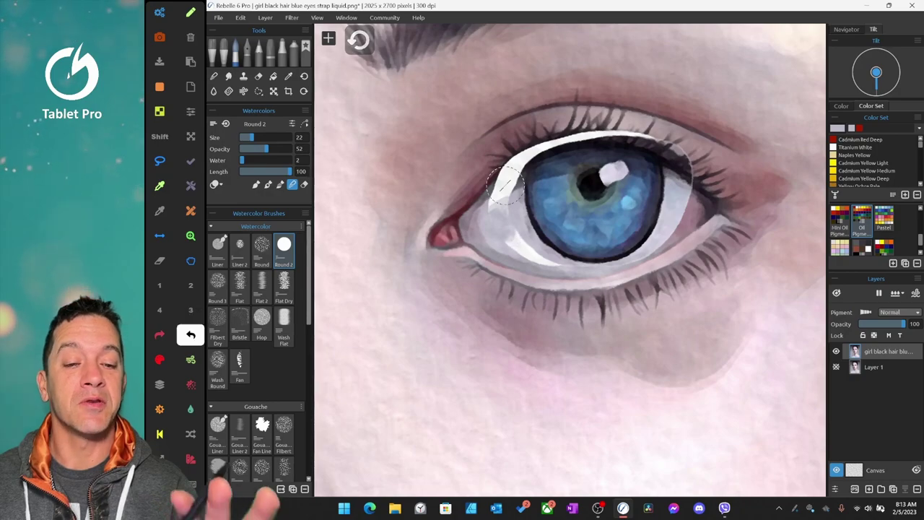
pyautogui.hotkey('ctrl', 'z')
pyautogui.hotkey('ctrl', 'z')
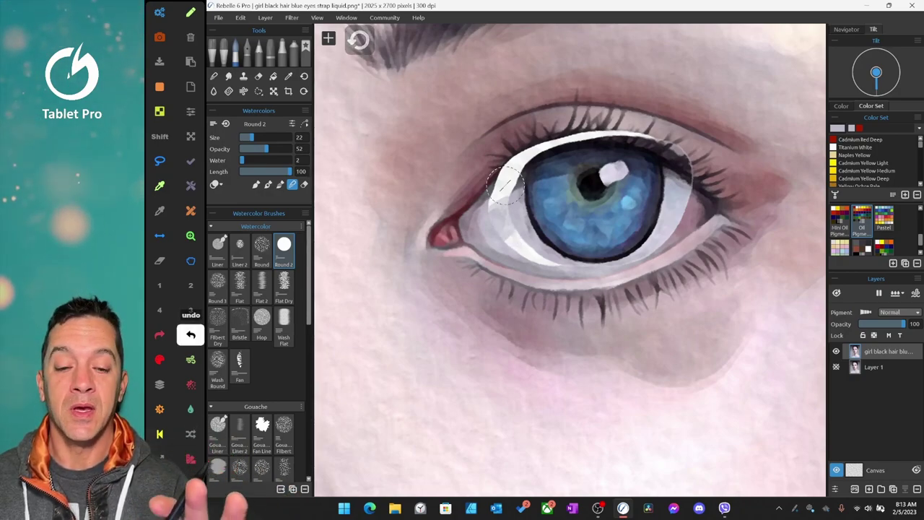
pyautogui.click(191, 334)
pyautogui.click(191, 334)
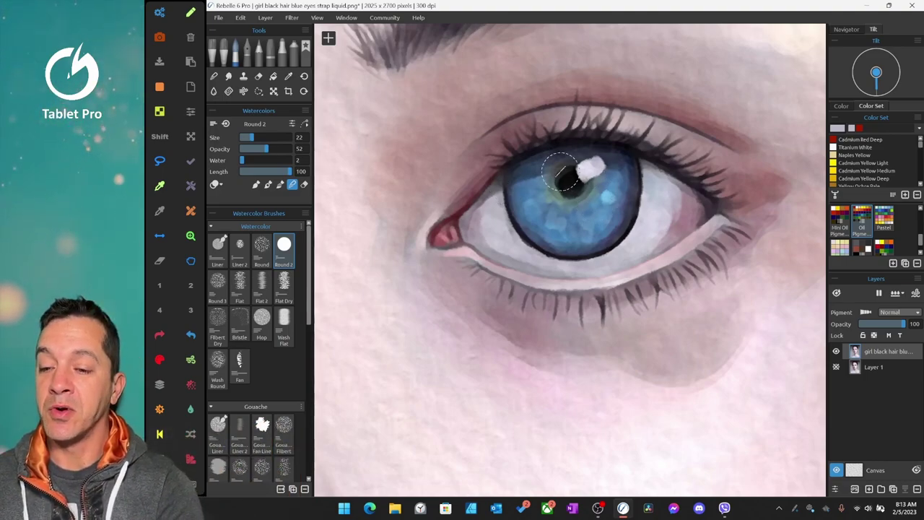
# - Shift the iris edges toward the outer eye corner with Liquify Push Left at size 33, and reduce the brush size to 22
pyautogui.press('s')
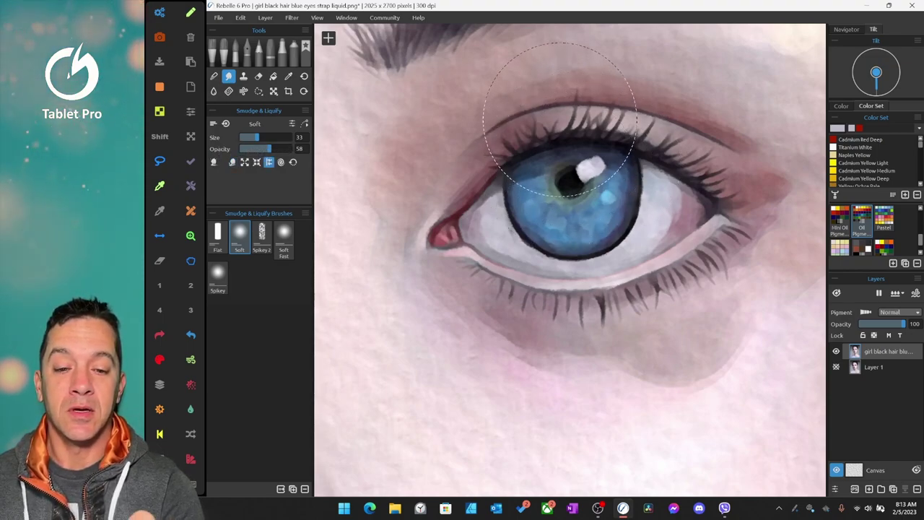
pyautogui.moveTo(561, 134); pyautogui.dragTo(572, 195)
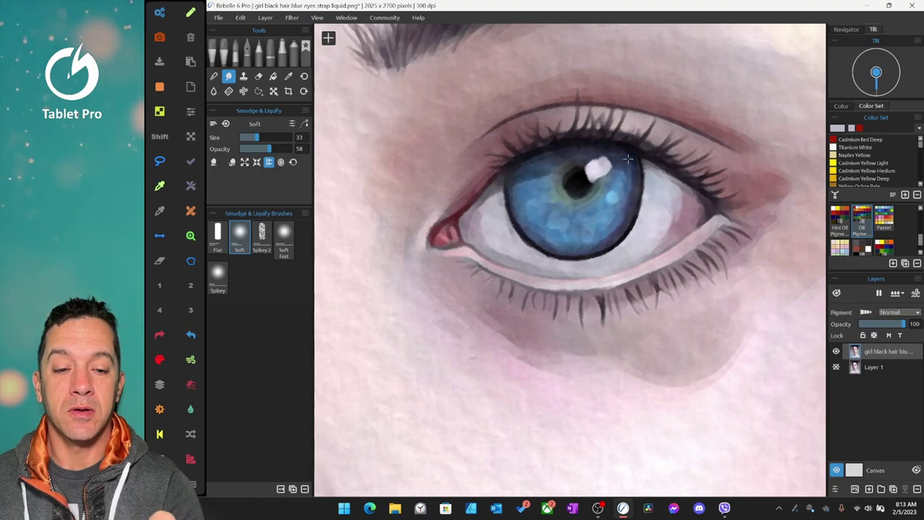
pyautogui.moveTo(639, 132)
pyautogui.mouseDown()
pyautogui.moveTo(629, 190)
pyautogui.moveTo(603, 243)
pyautogui.mouseUp()
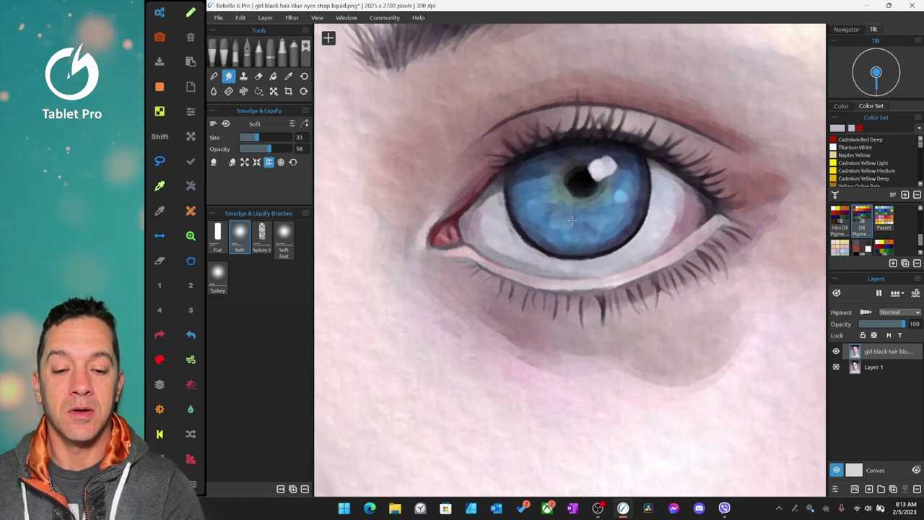
pyautogui.moveTo(522, 164)
pyautogui.mouseDown()
pyautogui.moveTo(504, 208)
pyautogui.moveTo(536, 241)
pyautogui.moveTo(525, 240)
pyautogui.moveTo(547, 258)
pyautogui.mouseUp()
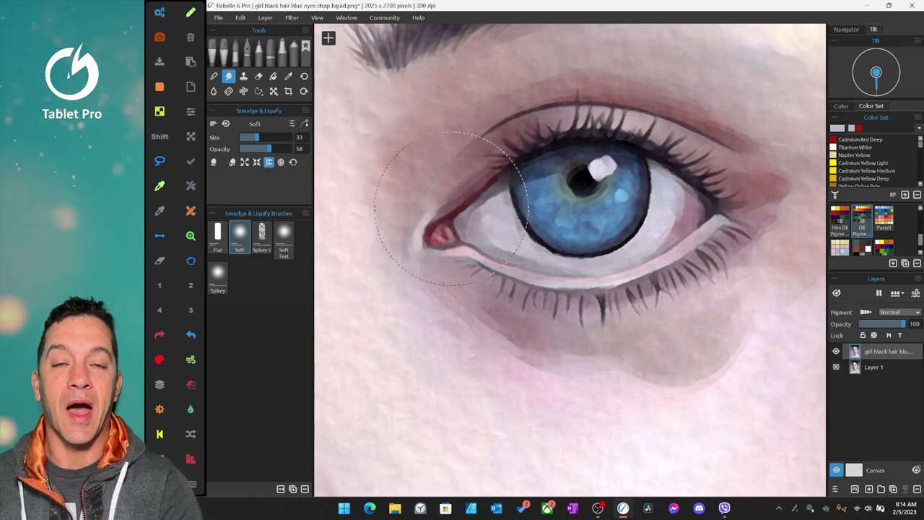
pyautogui.moveTo(524, 208)
pyautogui.mouseDown()
pyautogui.moveTo(504, 208)
pyautogui.moveTo(513, 207)
pyautogui.mouseUp()
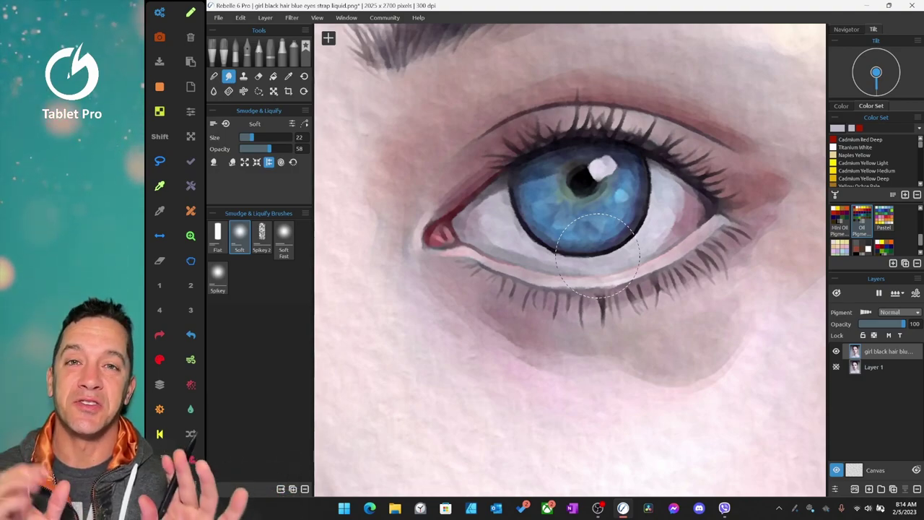
# - Turn off NanoPixel in the Visual Settings and compare the portrait's rendering up close and at full-face view
pyautogui.press('F7')
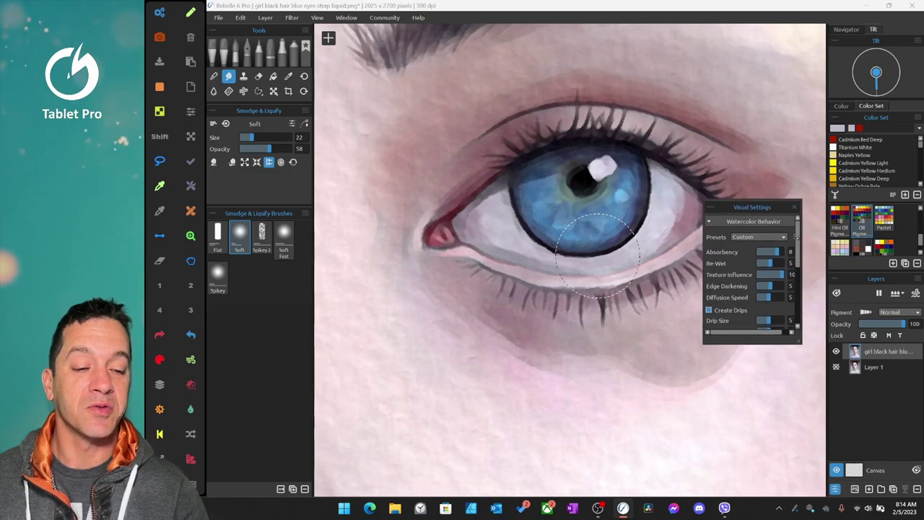
pyautogui.scroll(-5, 751, 275)
pyautogui.moveTo(798, 340); pyautogui.dragTo(816, 359)
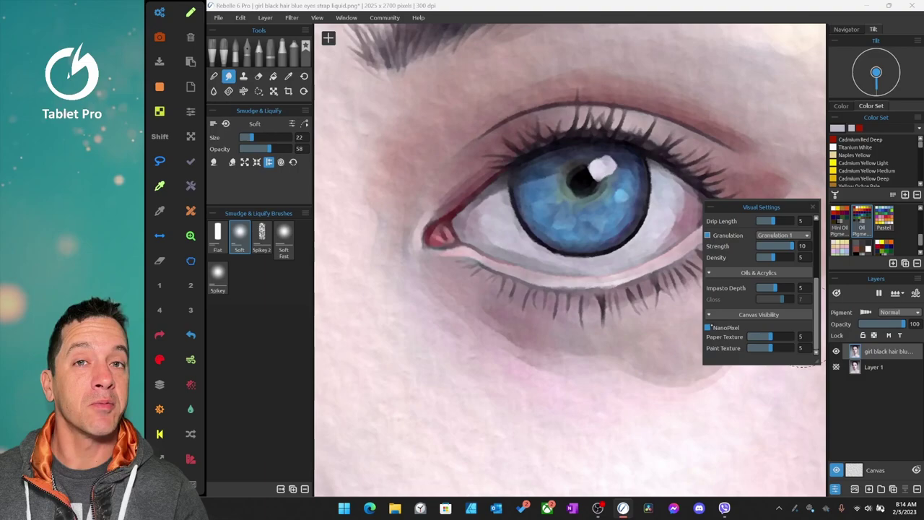
pyautogui.click(708, 327)
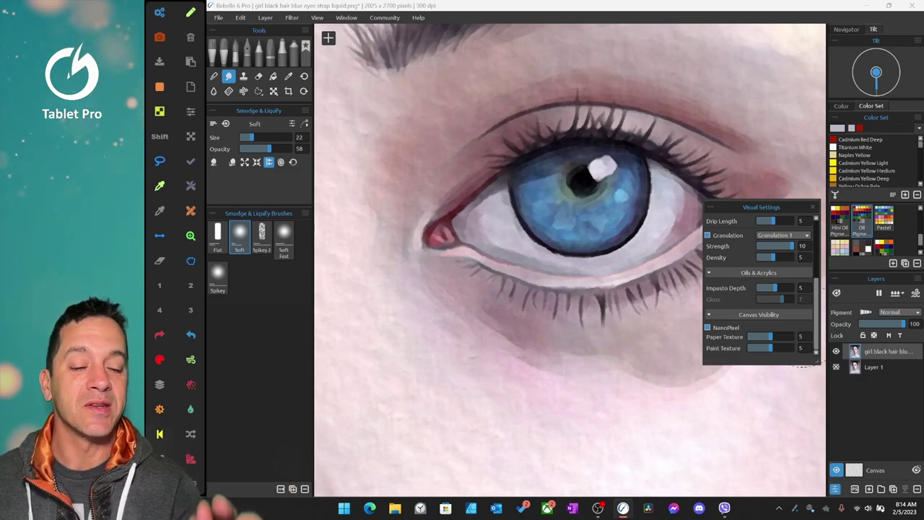
pyautogui.click(707, 328)
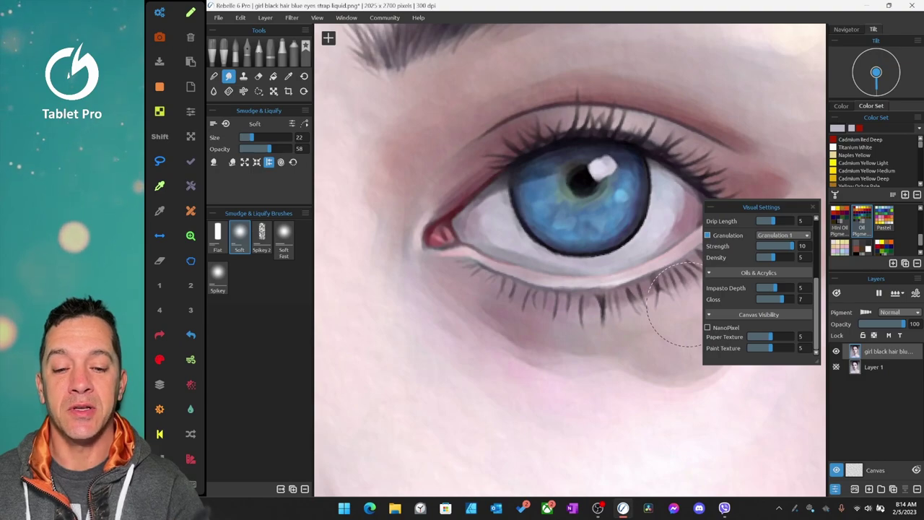
pyautogui.scroll(-5, 678, 305)
pyautogui.scroll(-5, 688, 305)
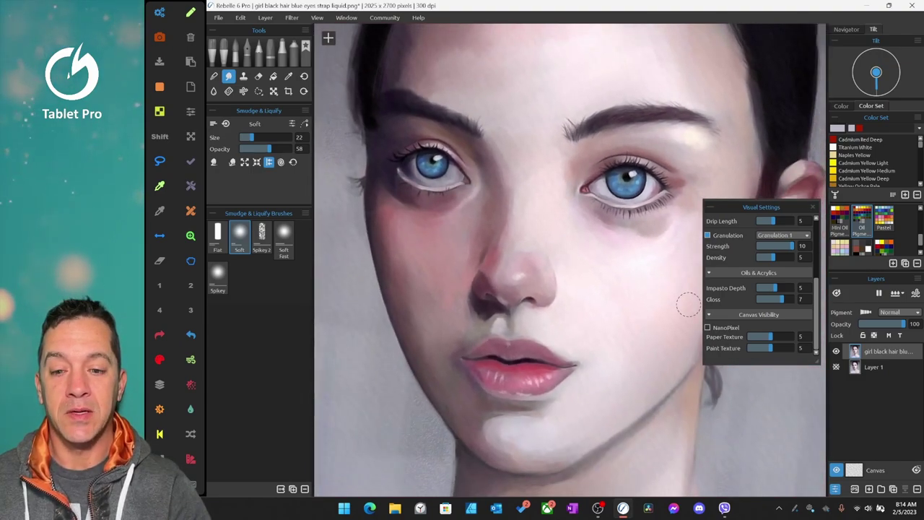
pyautogui.scroll(8, 688, 305)
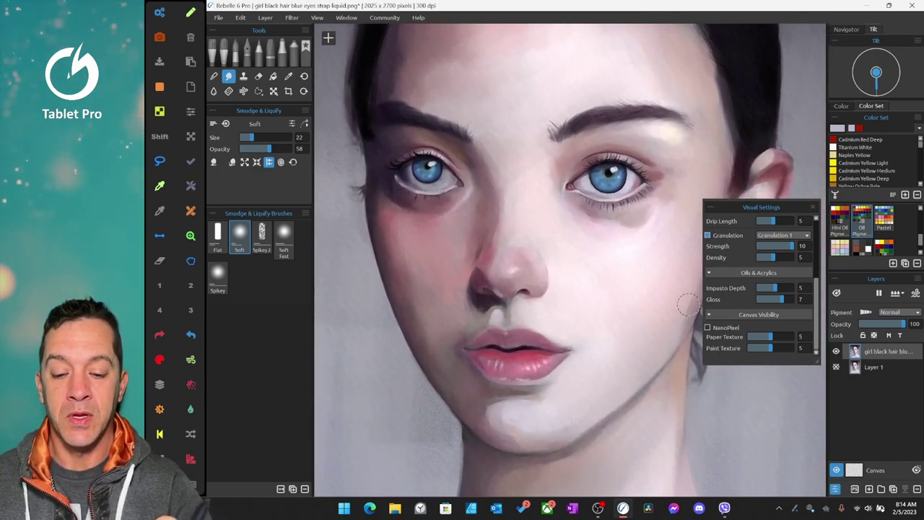
pyautogui.scroll(6, 685, 306)
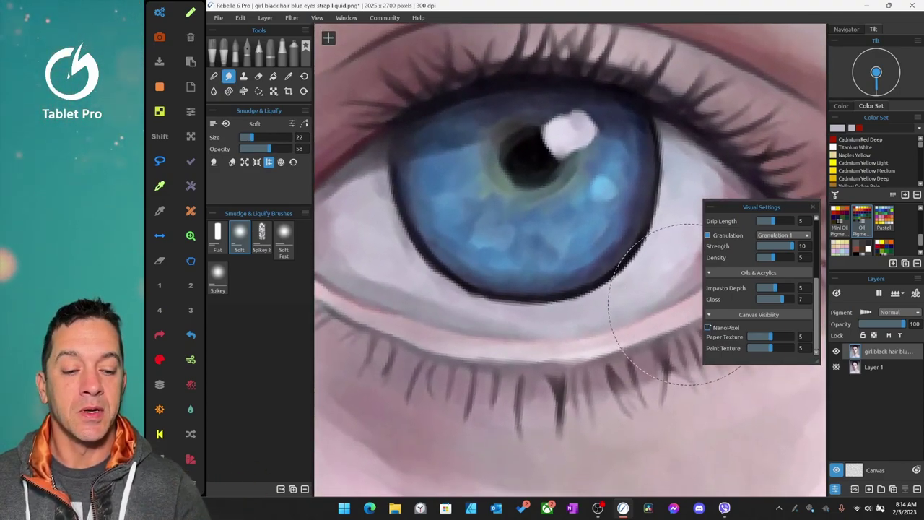
# - Turn NanoPixel back on with Paper Texture and Paint Texture set to 5, and close the Visual Settings
pyautogui.click(708, 327)
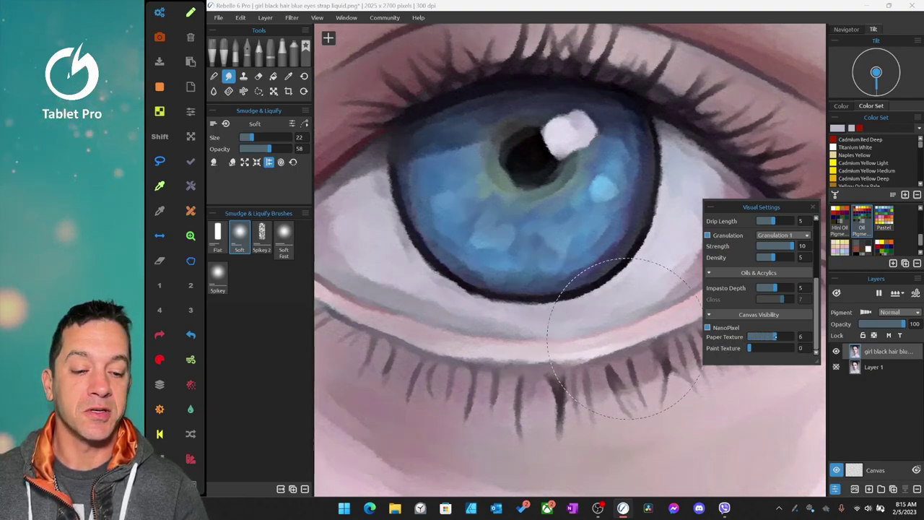
pyautogui.moveTo(775, 336)
pyautogui.mouseDown()
pyautogui.moveTo(793, 337)
pyautogui.moveTo(793, 348)
pyautogui.moveTo(762, 349)
pyautogui.mouseUp()
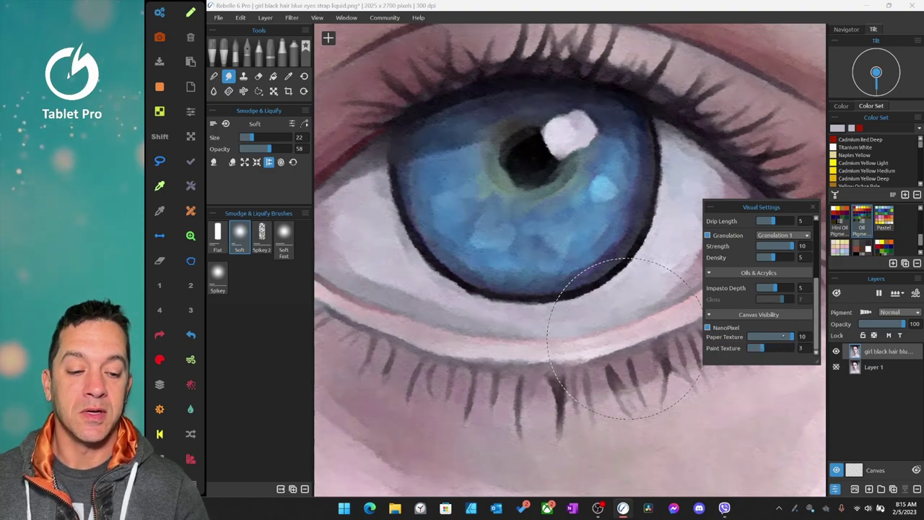
pyautogui.click(767, 348)
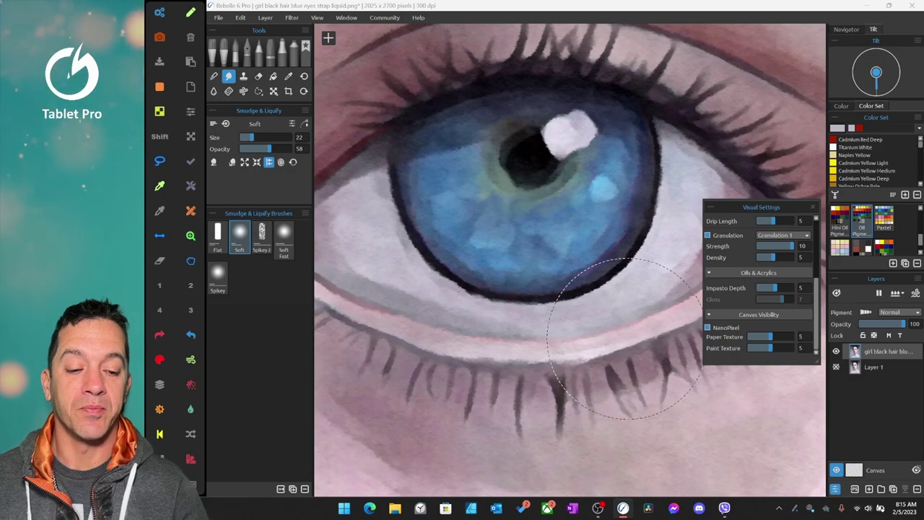
pyautogui.scroll(-5, 625, 338)
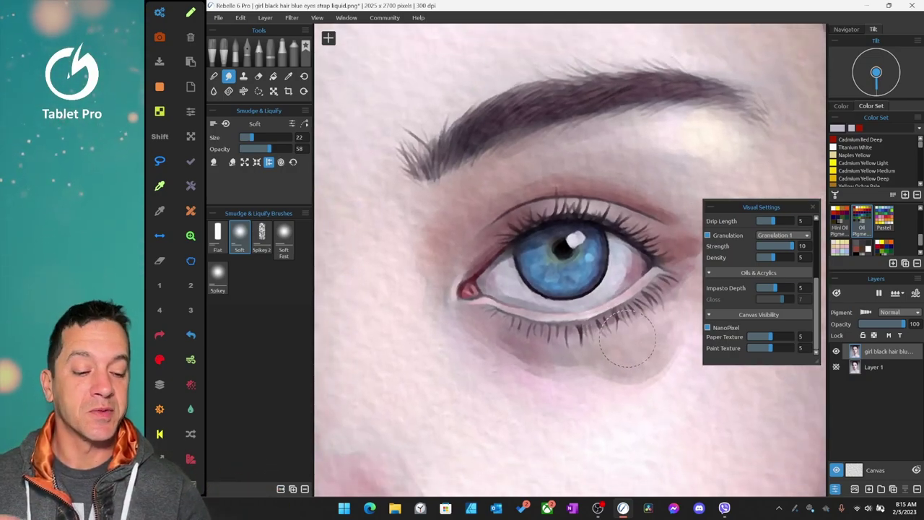
pyautogui.scroll(-4, 627, 339)
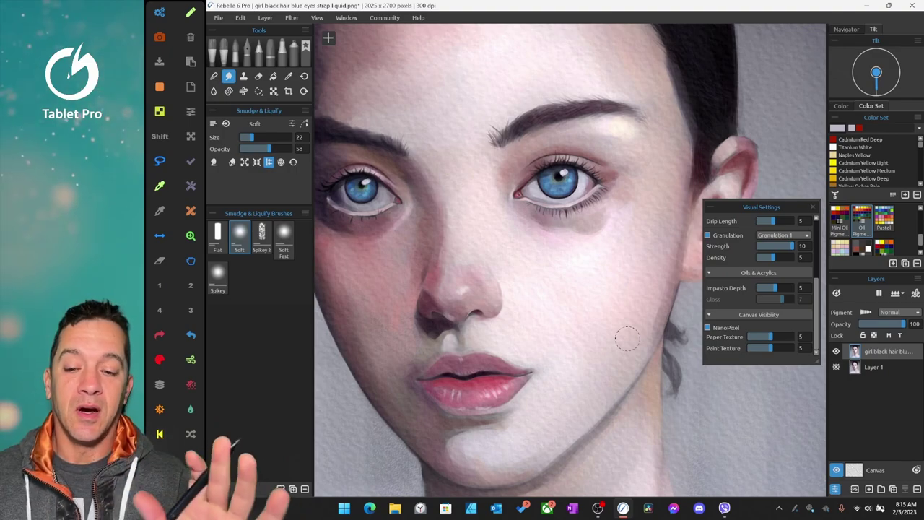
pyautogui.scroll(-5, 627, 338)
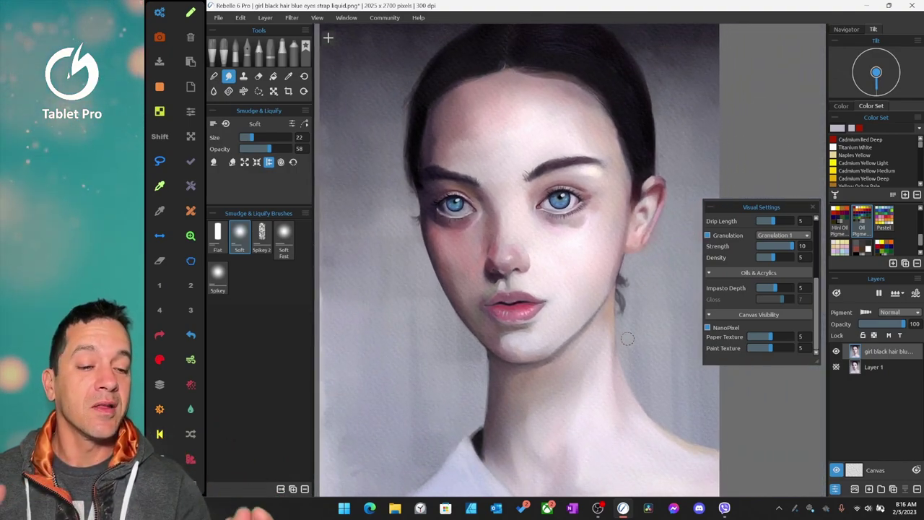
pyautogui.click(814, 206)
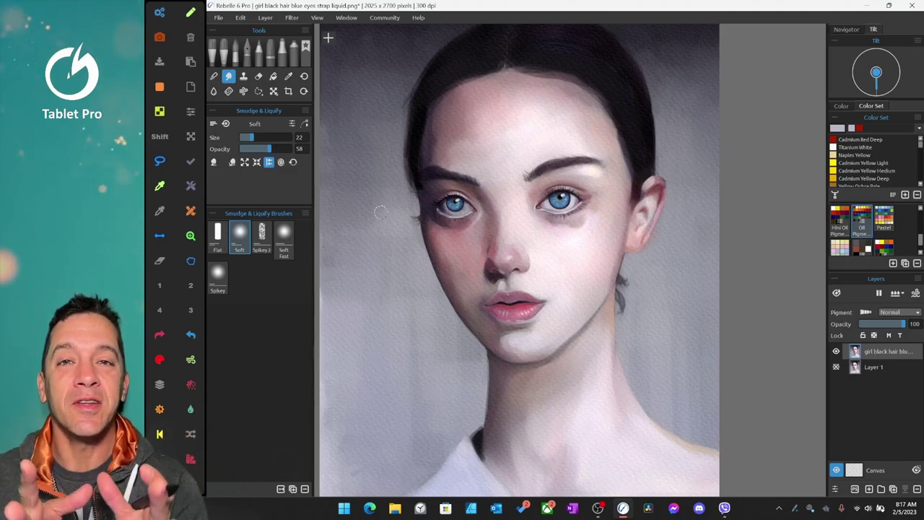
# - Show Layer 1 and hide the edited portrait layer above it
pyautogui.click(837, 367)
pyautogui.click(836, 351)
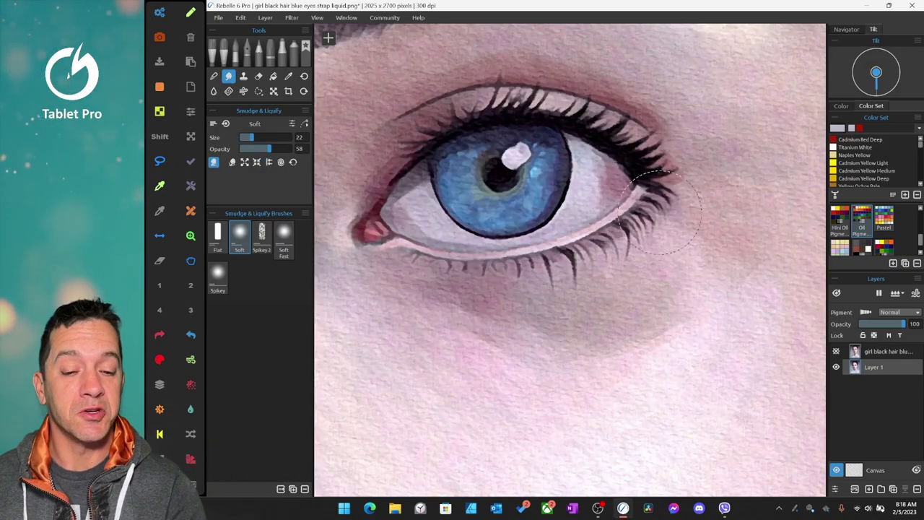
# - Try smudging the outer lower lashes on Layer 1 with the Soft brush at size 22 and opacity 58
pyautogui.moveTo(660, 213); pyautogui.dragTo(579, 250)
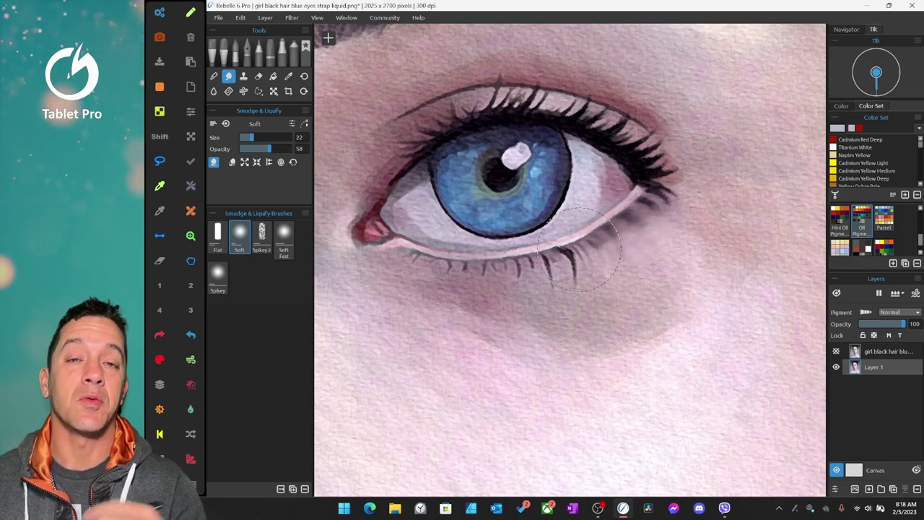
pyautogui.hotkey('ctrl', 'z')
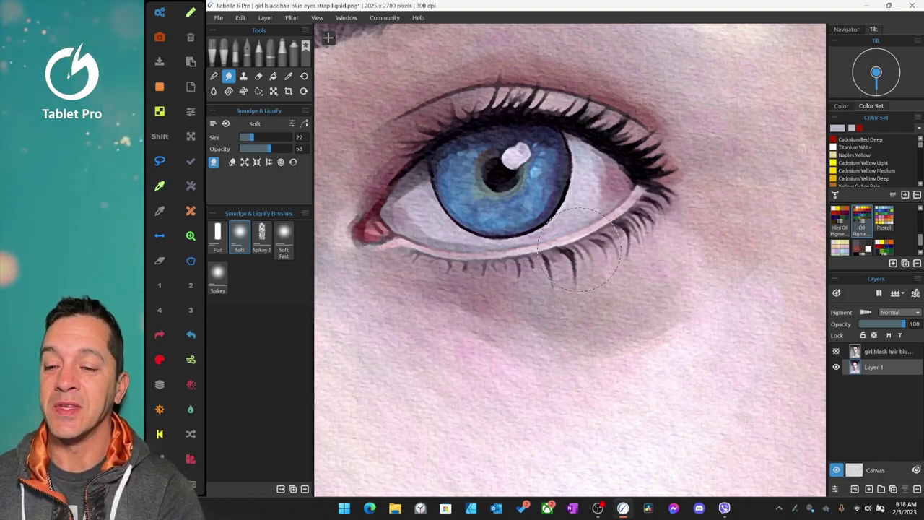
pyautogui.click(231, 162)
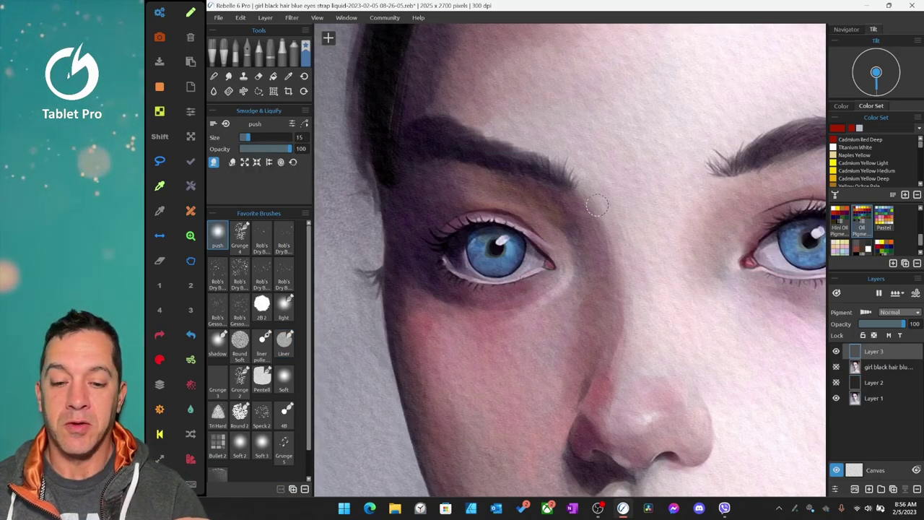
# - Paint red guides for the iris outline, upper lid line and pupil of both eyes on Layer 3 with the Liner brush at size 26
pyautogui.press('b')
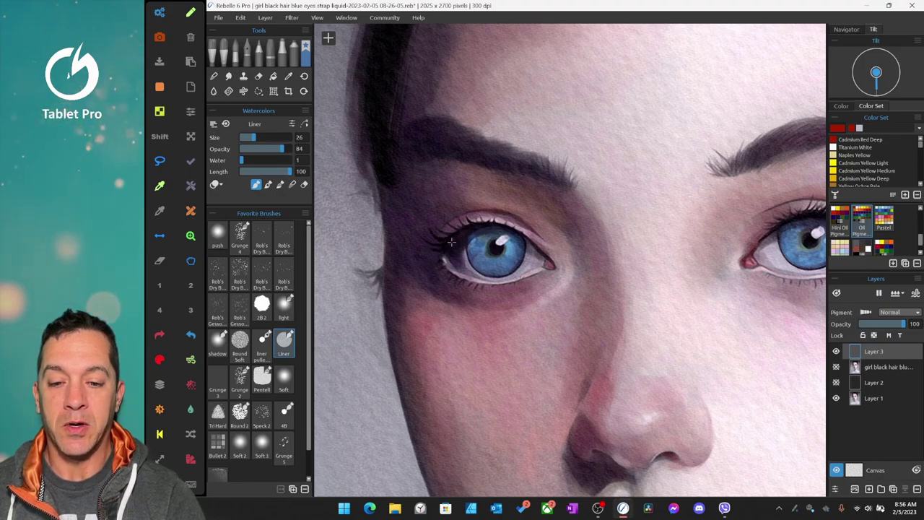
pyautogui.moveTo(443, 251); pyautogui.dragTo(511, 228)
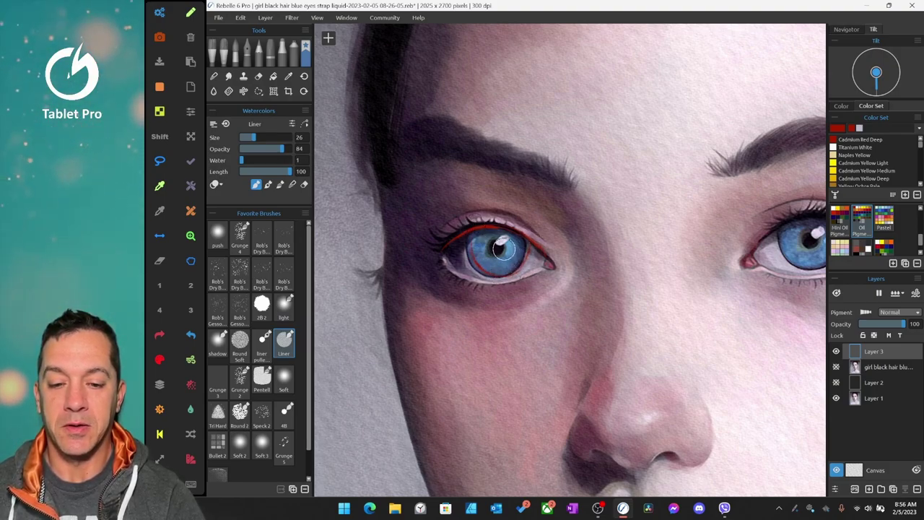
pyautogui.click(501, 246)
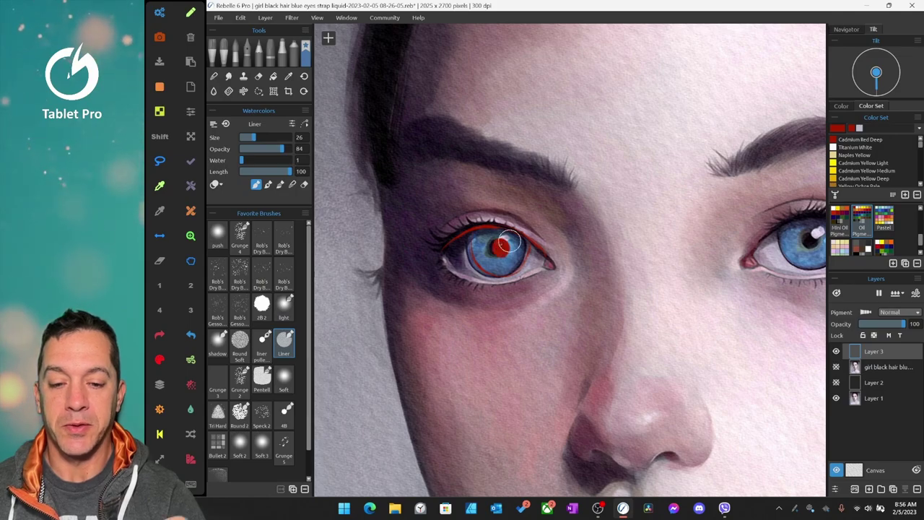
pyautogui.scroll(-3, 509, 240)
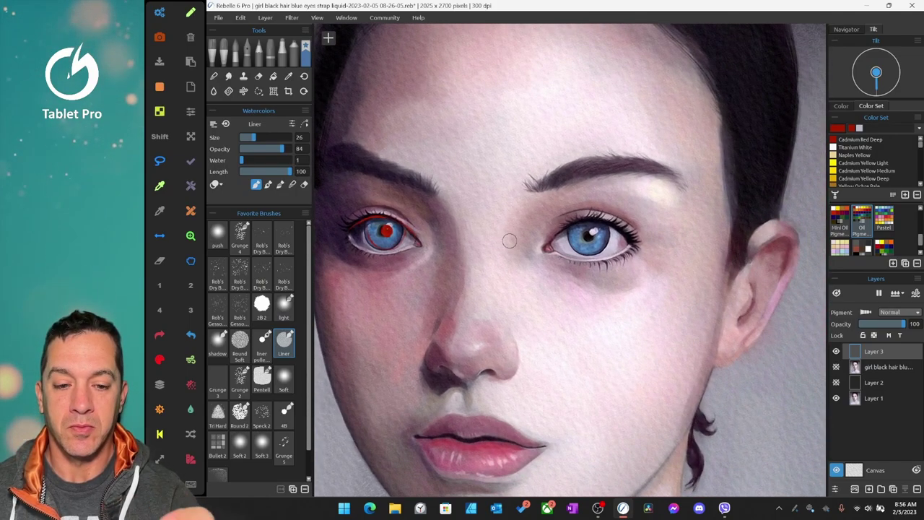
pyautogui.scroll(-1, 557, 239)
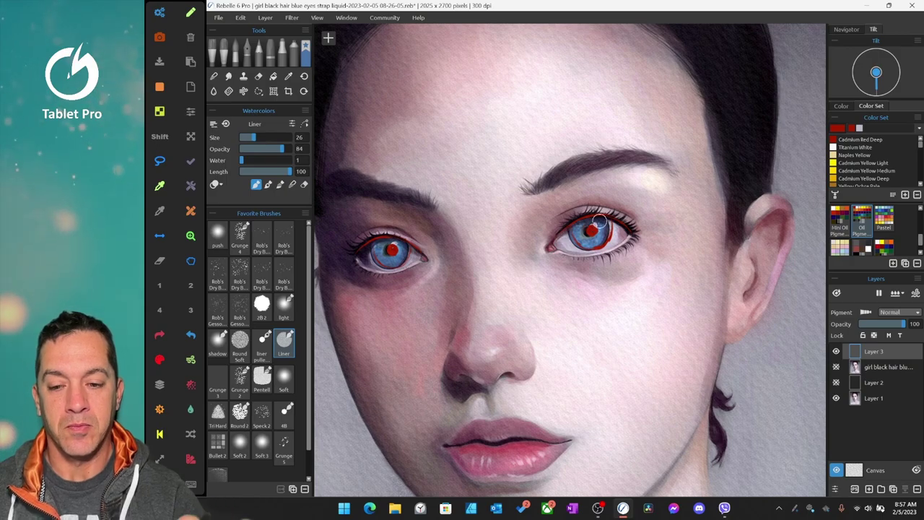
pyautogui.scroll(-1, 659, 264)
pyautogui.scroll(-3, 599, 221)
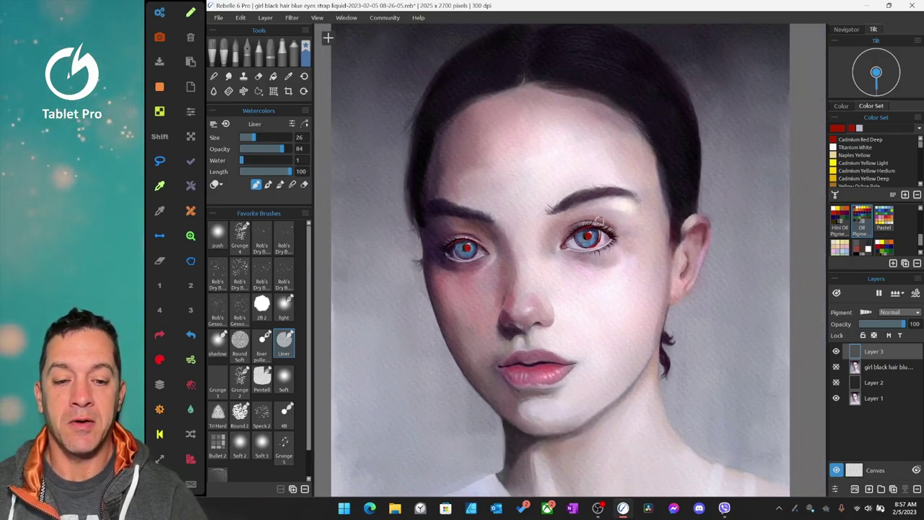
pyautogui.scroll(2, 599, 221)
pyautogui.scroll(2, 600, 220)
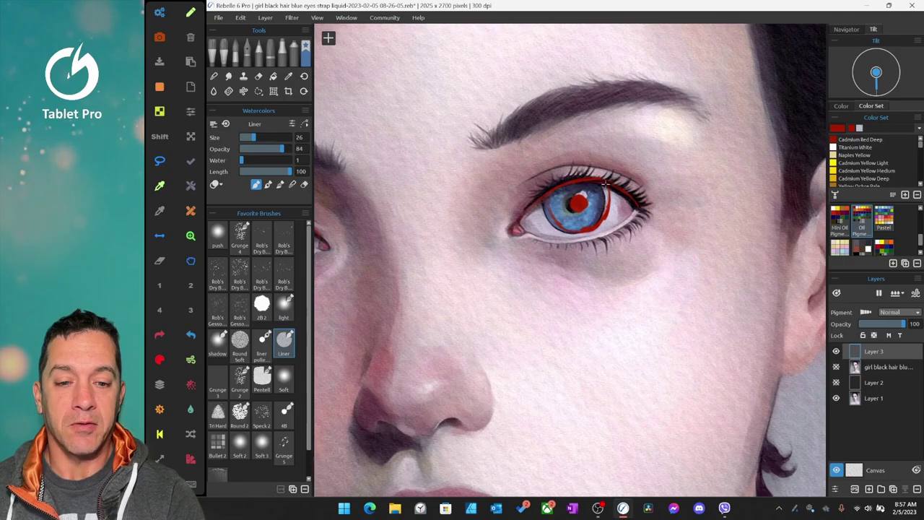
pyautogui.scroll(-2, 605, 185)
pyautogui.scroll(2, 635, 189)
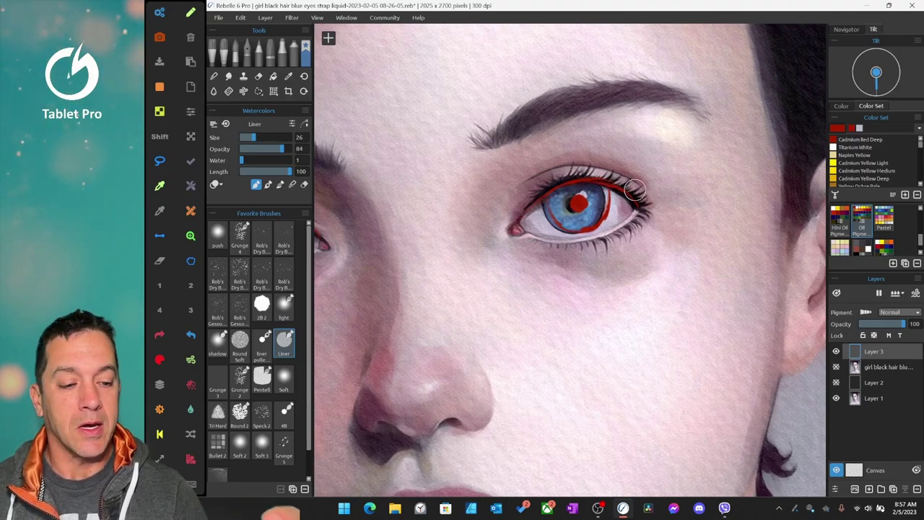
# - Reshape the brightly lit eye's iris on Layer 1 to follow the red guide using Liquify Push Left, raising the brush size to 30
pyautogui.hotkey('alt', '[')
pyautogui.hotkey('alt', '[')
pyautogui.hotkey('alt', '[')
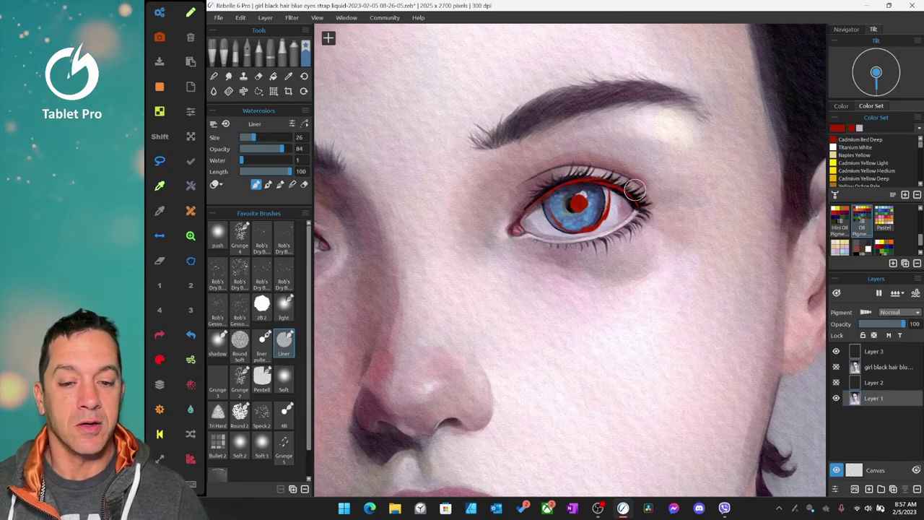
pyautogui.scroll(-2, 635, 190)
pyautogui.scroll(2, 635, 189)
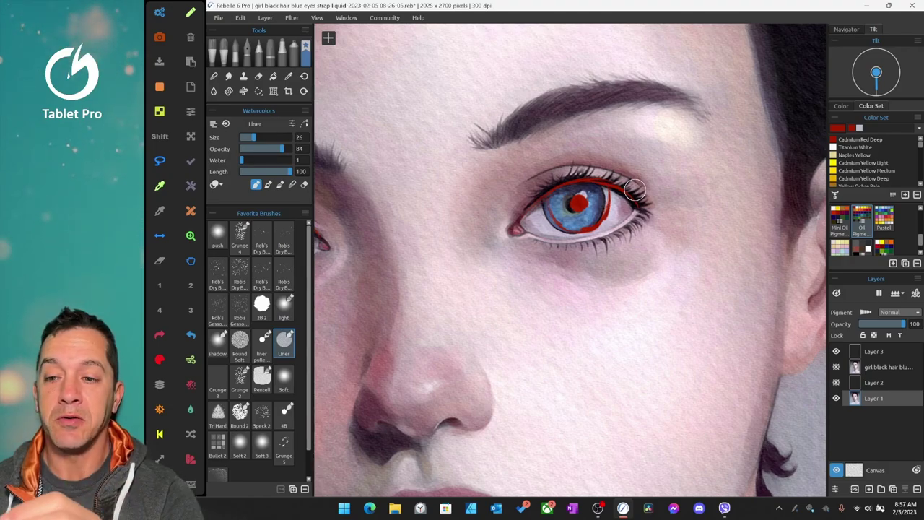
pyautogui.scroll(-2, 635, 189)
pyautogui.press('s')
pyautogui.scroll(2, 635, 190)
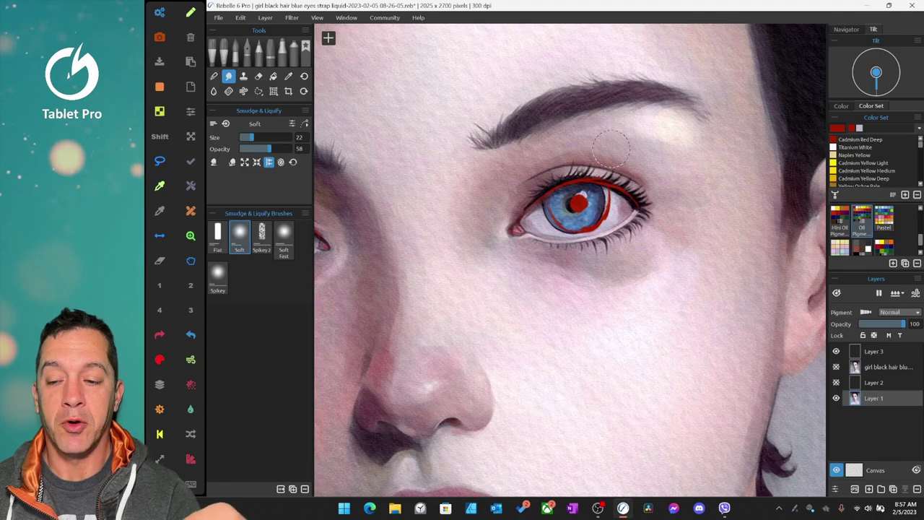
pyautogui.moveTo(606, 159); pyautogui.dragTo(626, 157)
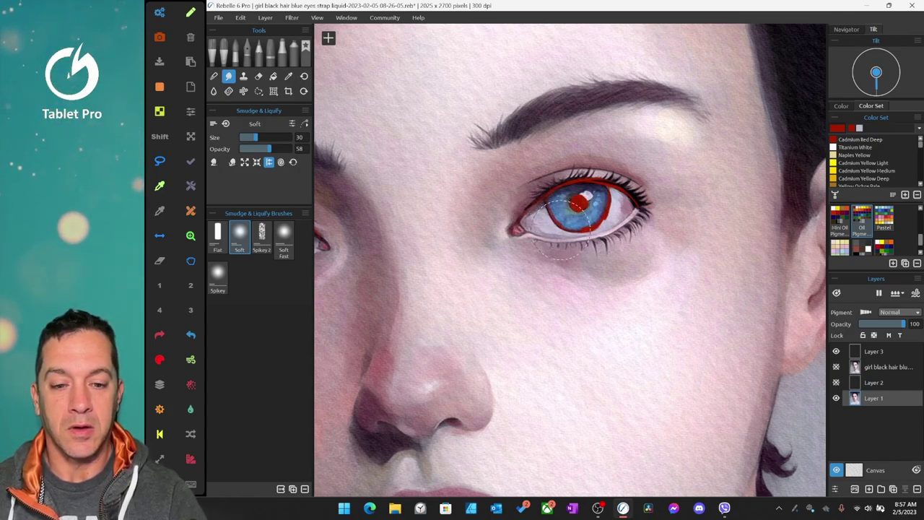
# - Push the shadowed eye's iris into its red outline on Layer 1 with Liquify Push Left, reducing the brush size to 18
pyautogui.moveTo(464, 224); pyautogui.dragTo(675, 215)
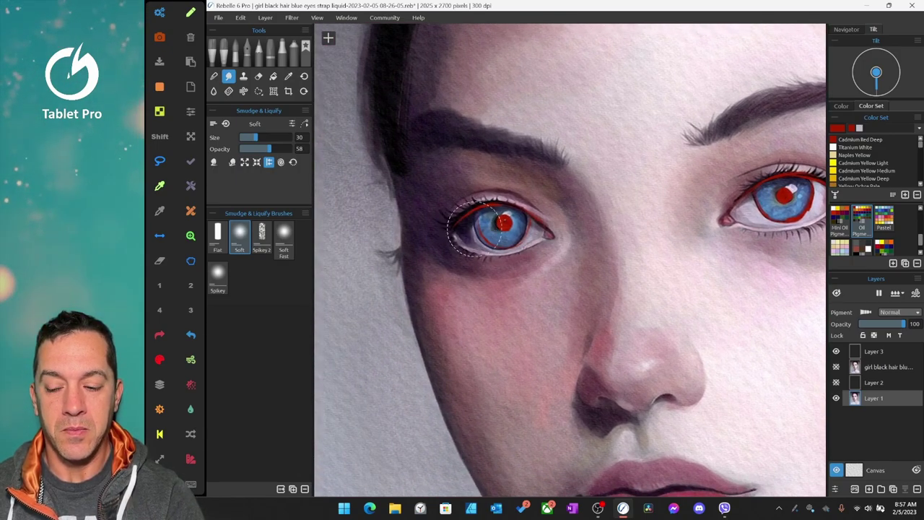
pyautogui.moveTo(476, 235); pyautogui.dragTo(471, 221)
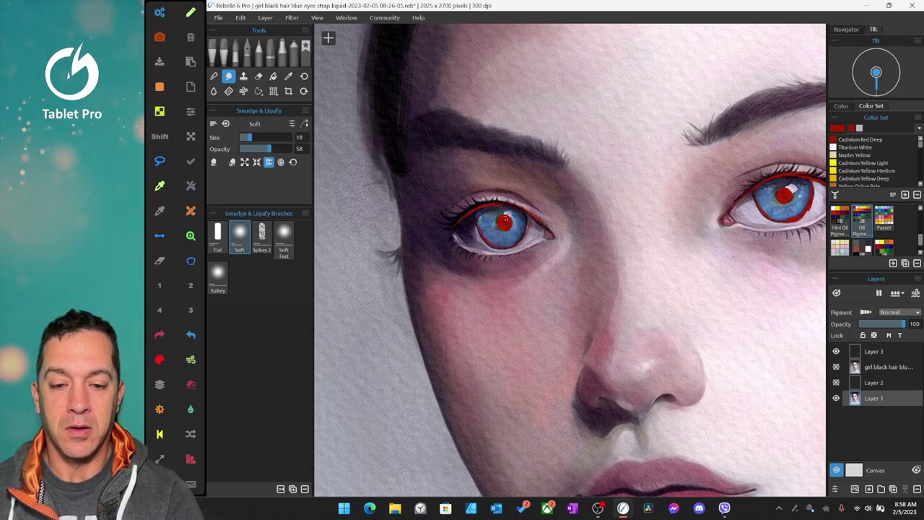
# - Nudge the shadowed eye's pupil into place on Layer 1 with Layer 3's opacity lowered to 37, and hide Layer 3
pyautogui.click(878, 349)
pyautogui.moveTo(892, 324); pyautogui.dragTo(876, 323)
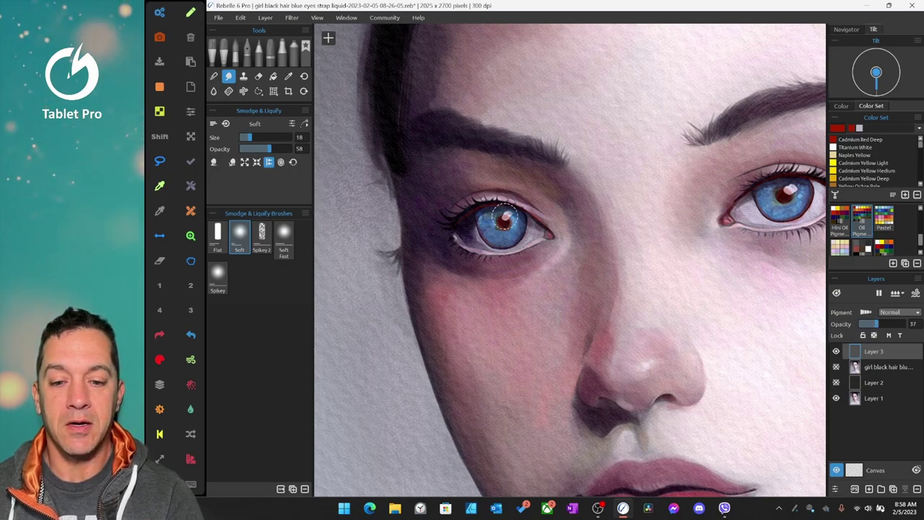
pyautogui.click(874, 398)
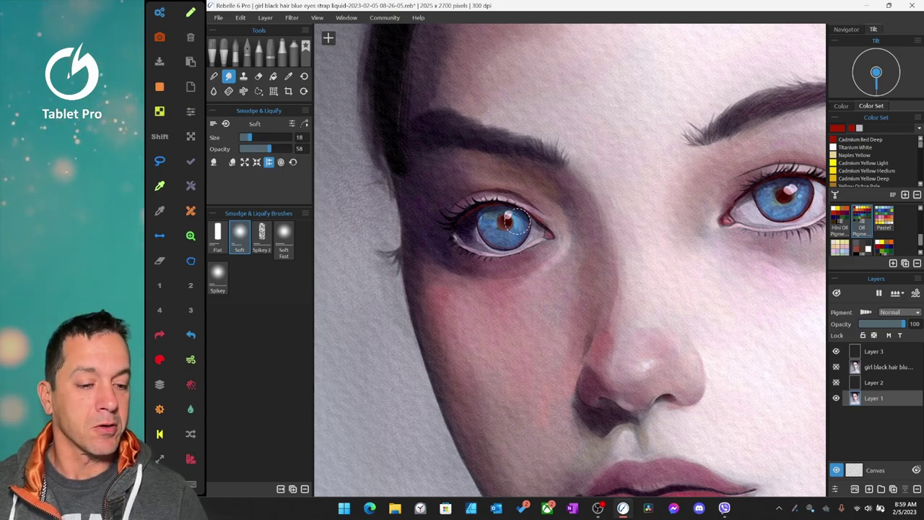
pyautogui.scroll(-5, 509, 222)
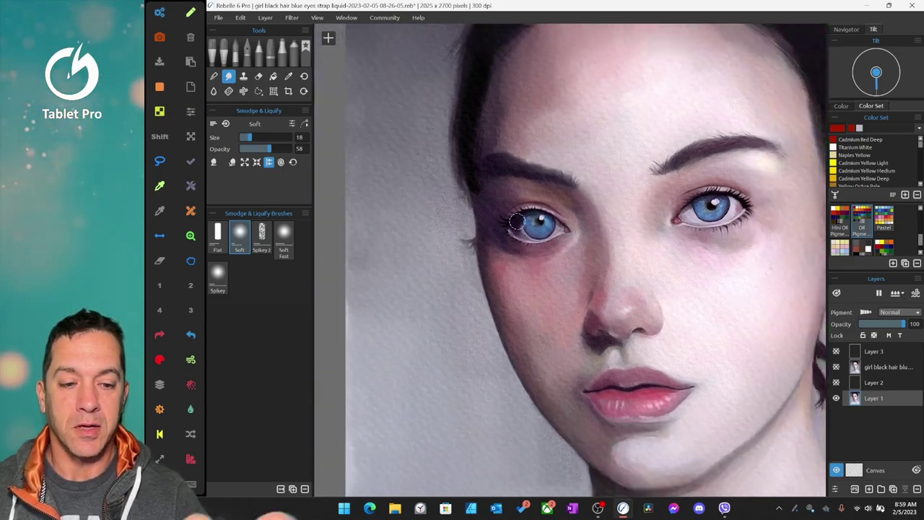
# - Push the shadowed eye's pupil and highlight down toward the iris centre on Layer 1 with Liquify Push Left at size 18
pyautogui.scroll(-5, 518, 220)
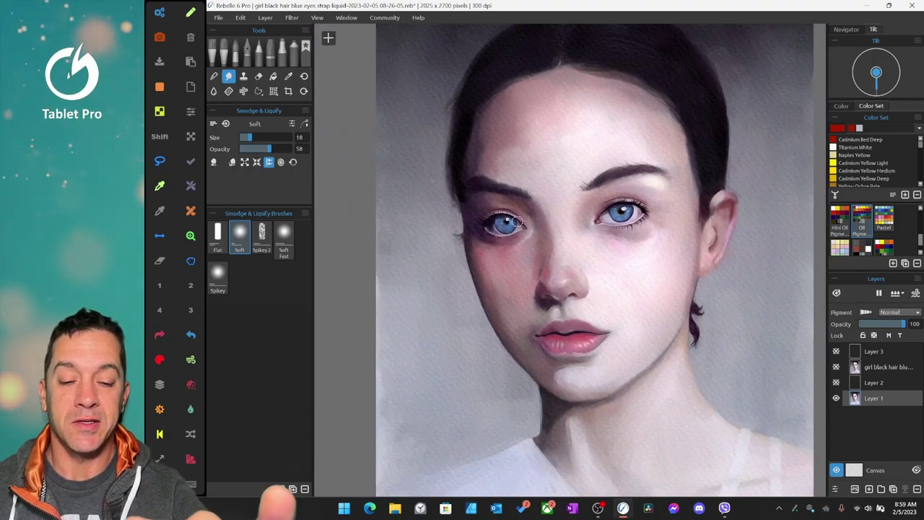
pyautogui.scroll(8, 517, 221)
pyautogui.scroll(6, 517, 220)
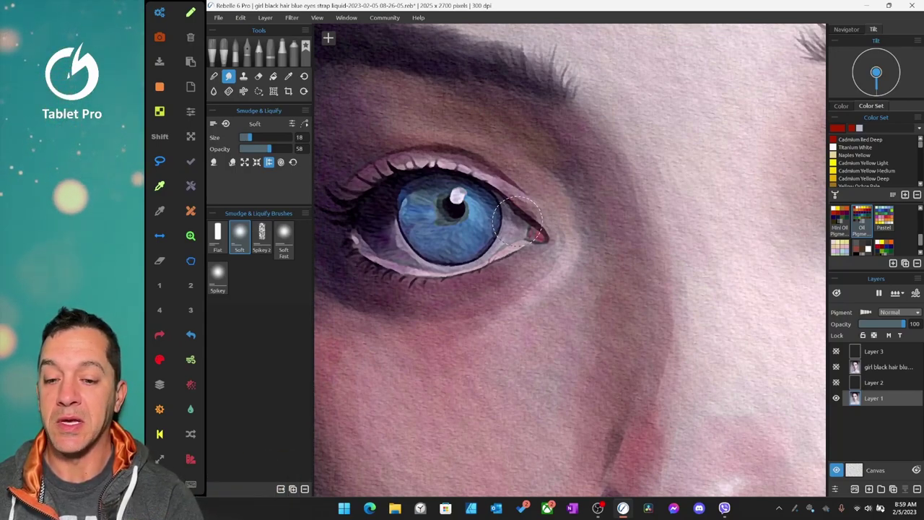
pyautogui.moveTo(463, 202); pyautogui.dragTo(446, 215)
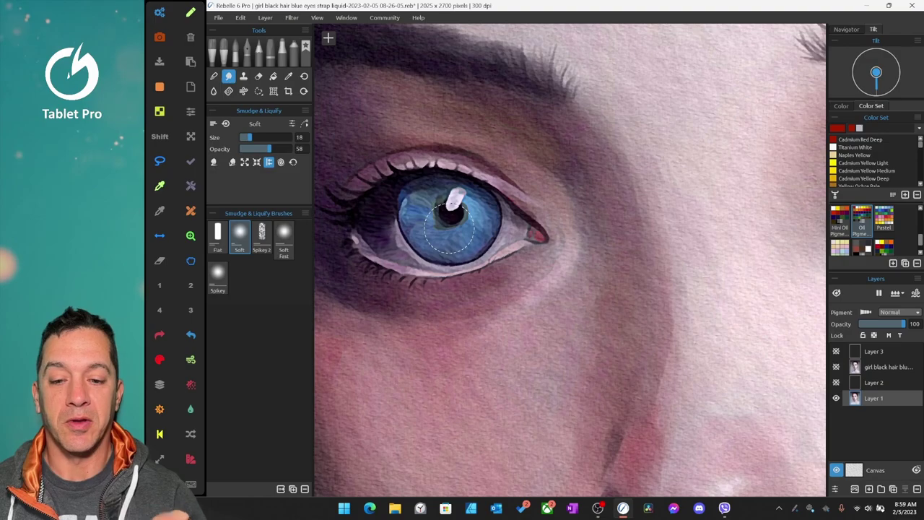
# - Undo the last push and enlarge the shadowed eye's pupil on Layer 1 with Liquify Expand, reducing the brush size to 15
pyautogui.hscroll(4, 449, 228)
pyautogui.scroll(-3, 449, 229)
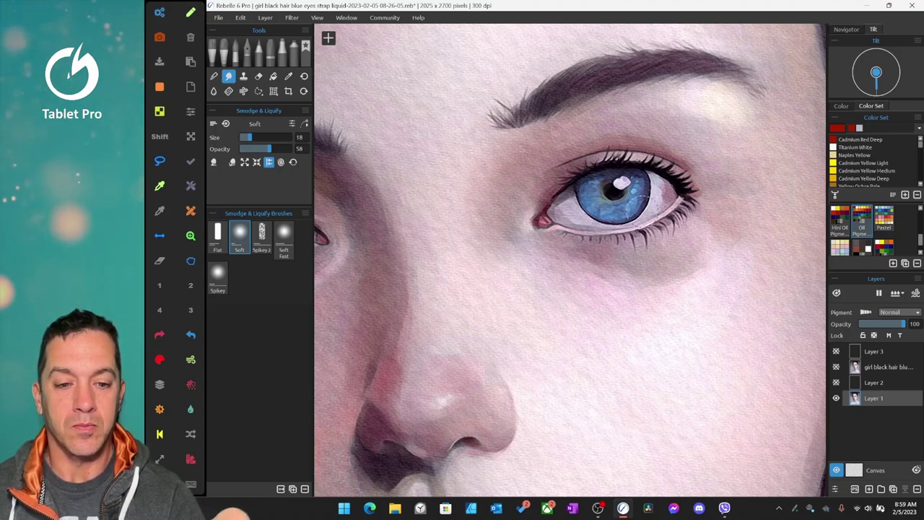
pyautogui.scroll(-3, 642, 207)
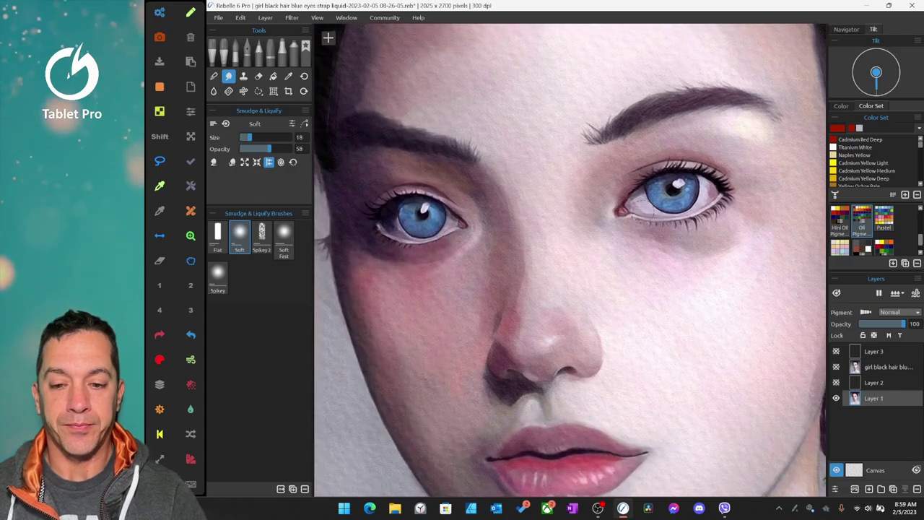
pyautogui.scroll(-5, 642, 211)
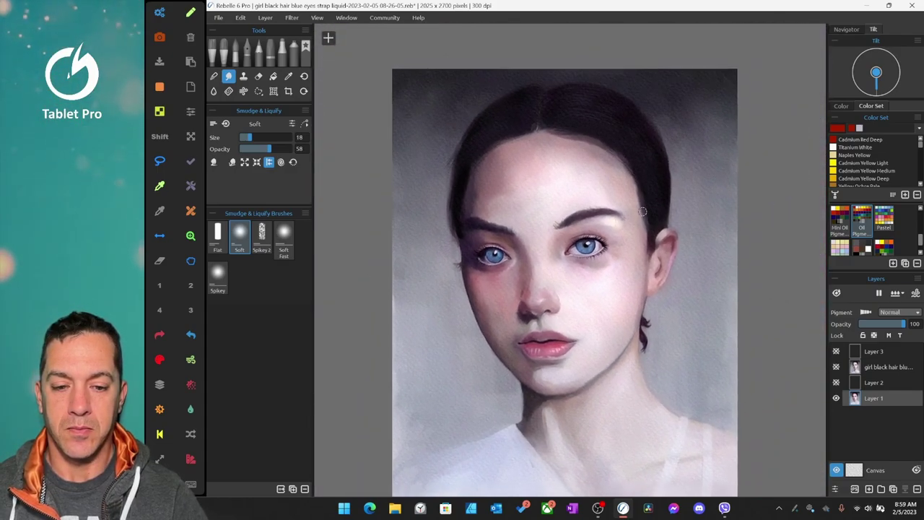
pyautogui.scroll(1, 642, 212)
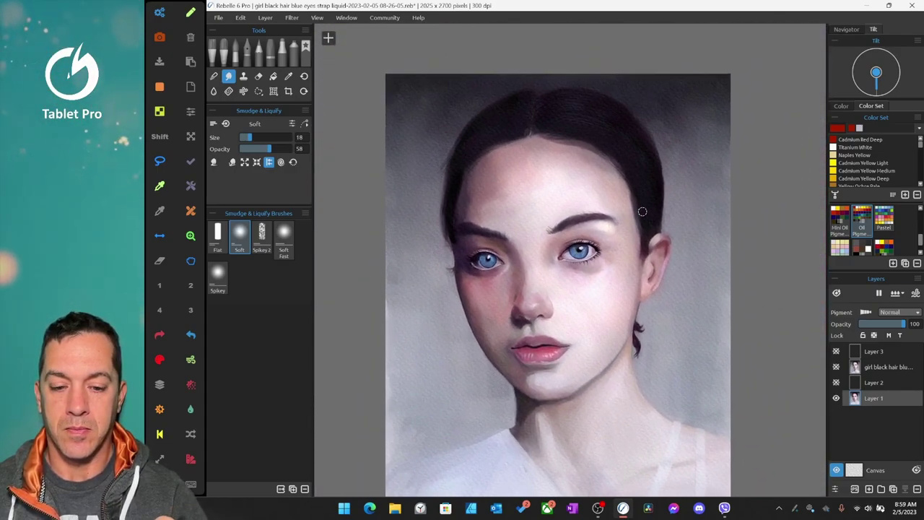
pyautogui.scroll(6, 642, 211)
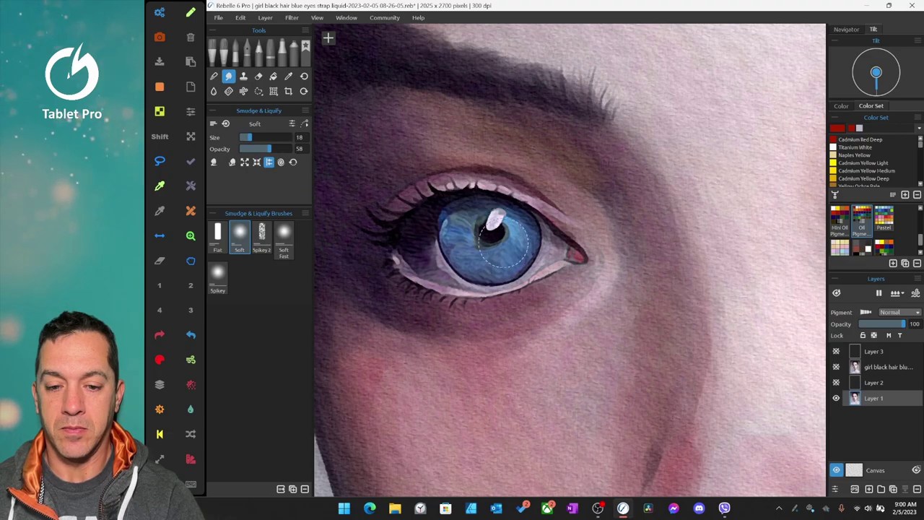
pyautogui.hotkey('ctrl', 'z')
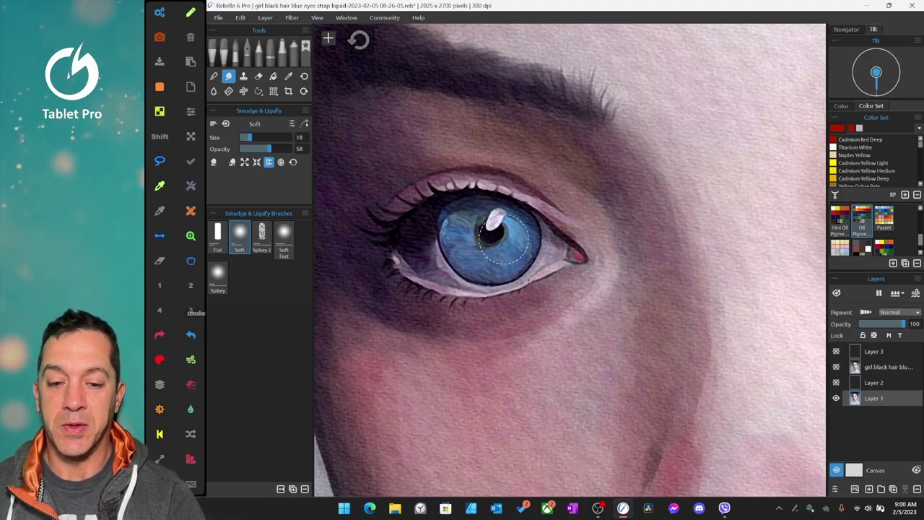
pyautogui.click(244, 162)
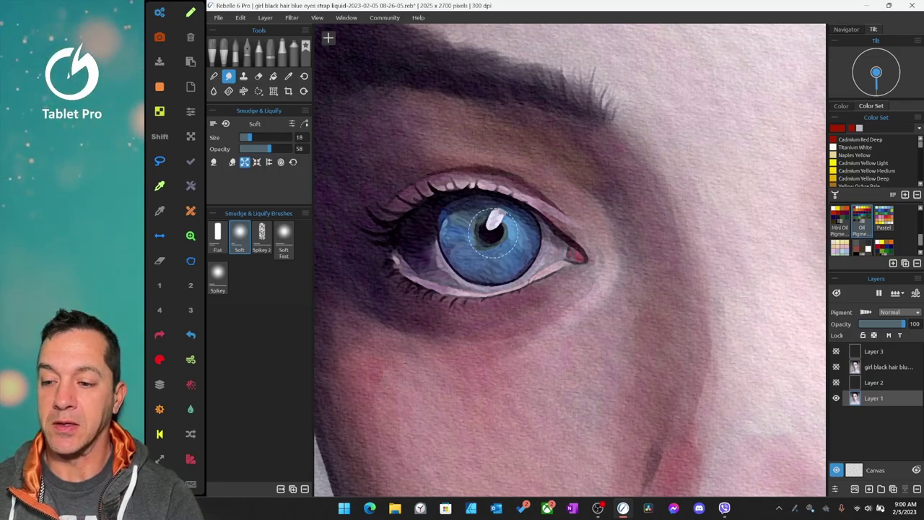
pyautogui.keyDown('ctrl'); pyautogui.moveTo(495, 233); pyautogui.dragTo(489, 232); pyautogui.keyUp('ctrl')
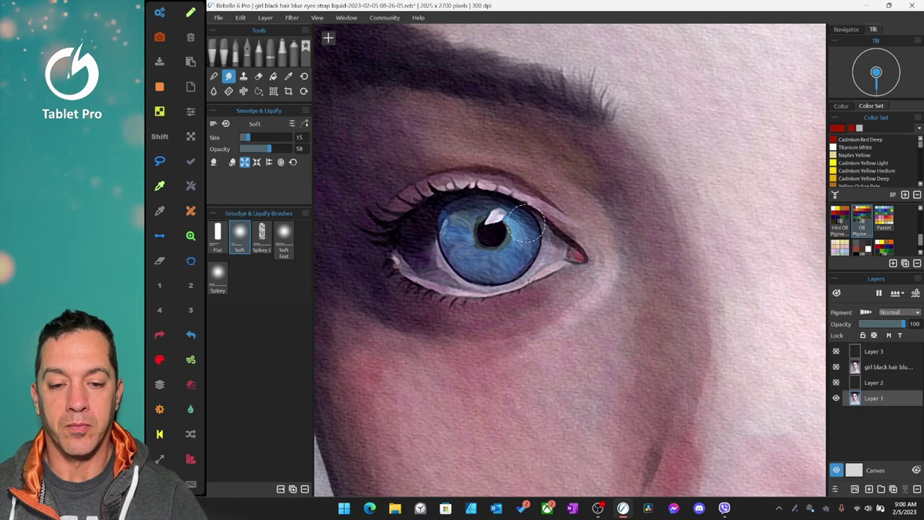
# - Examine how both corrected eyes look together across the whole portrait and at close range on the shadowed eye
pyautogui.scroll(-5, 525, 226)
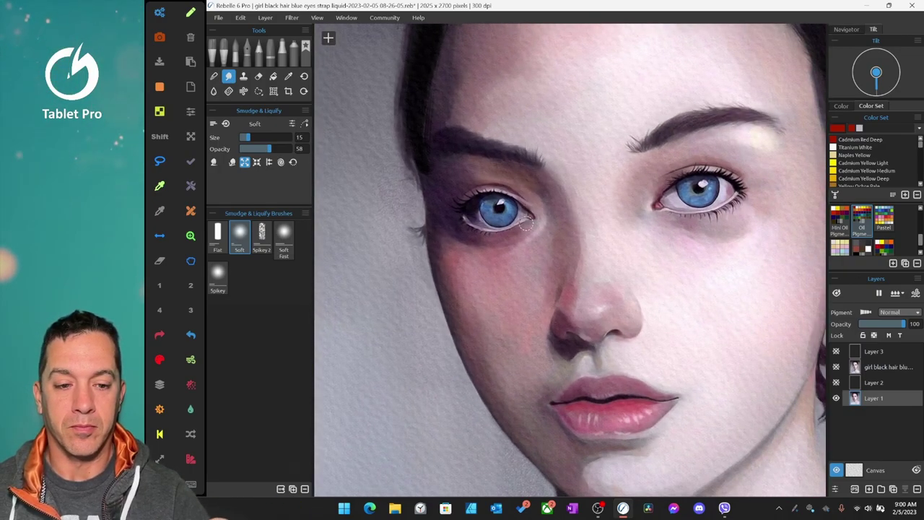
pyautogui.scroll(-5, 526, 225)
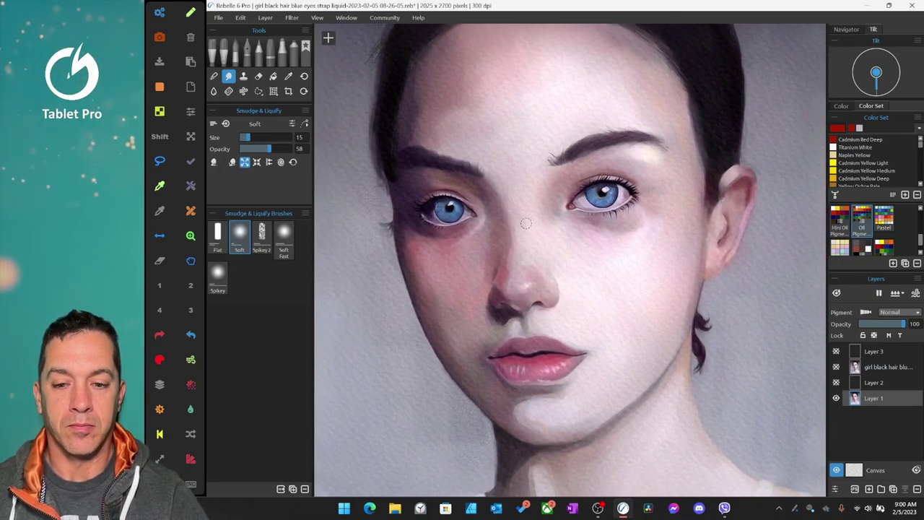
pyautogui.scroll(-3, 526, 224)
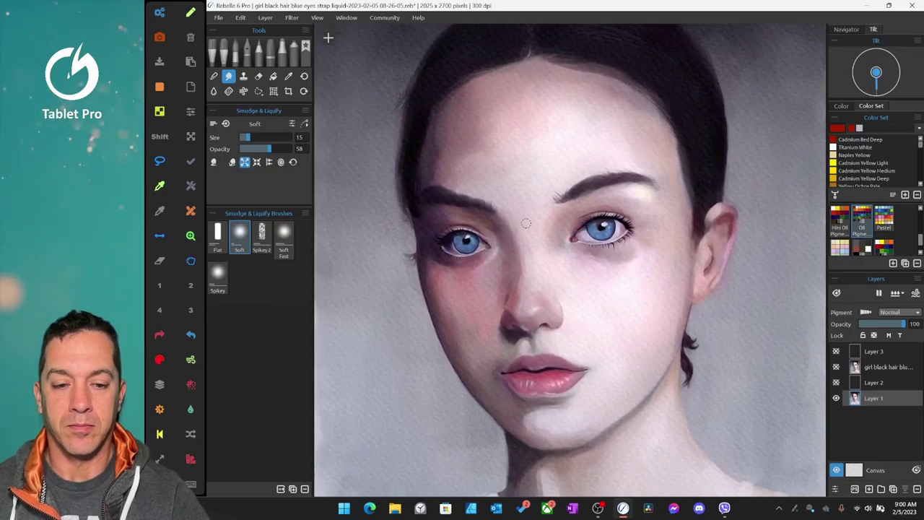
pyautogui.scroll(-4, 526, 224)
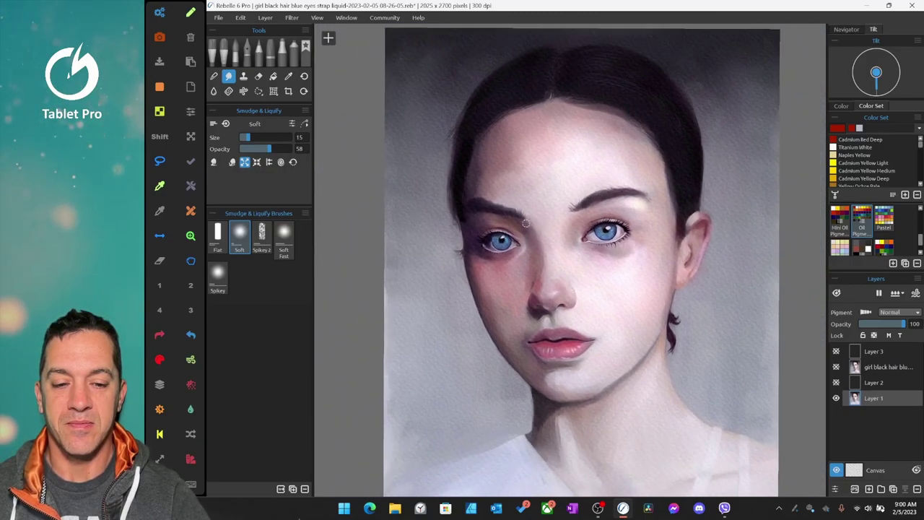
pyautogui.scroll(-2, 526, 225)
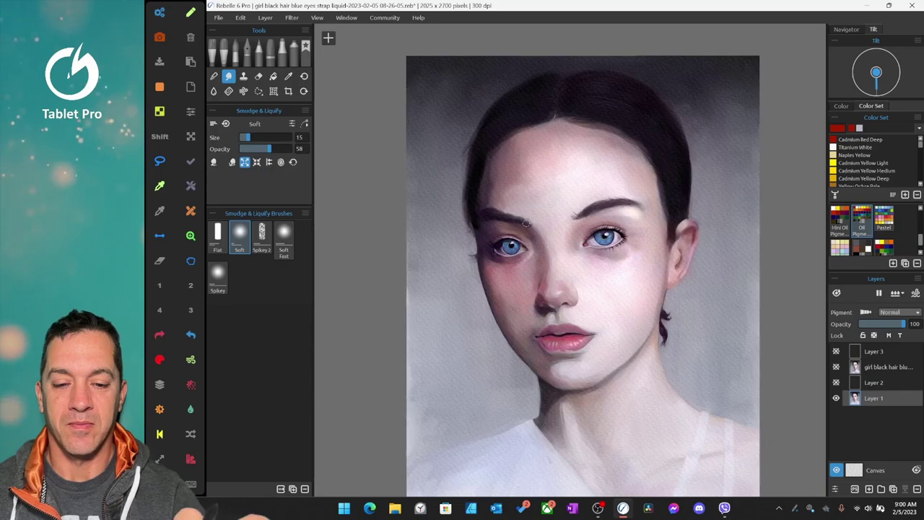
pyautogui.scroll(-3, 526, 224)
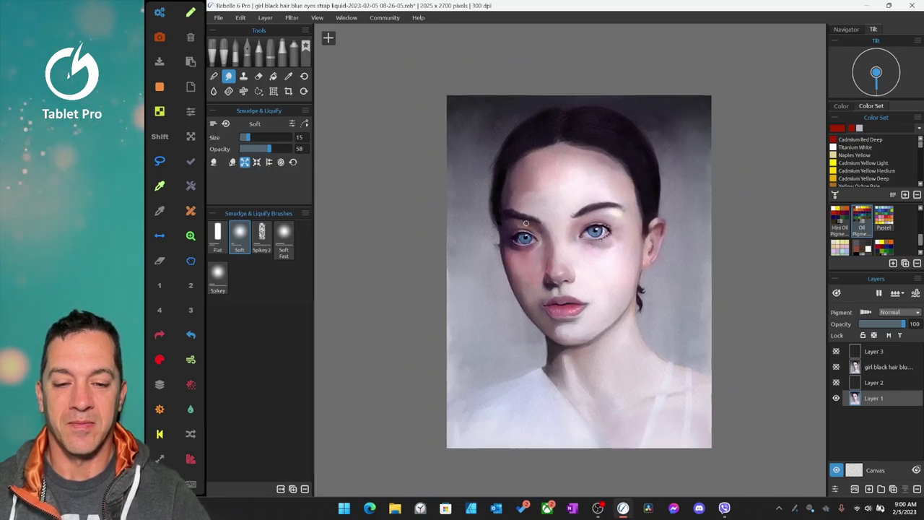
pyautogui.scroll(3, 526, 224)
pyautogui.scroll(1, 525, 223)
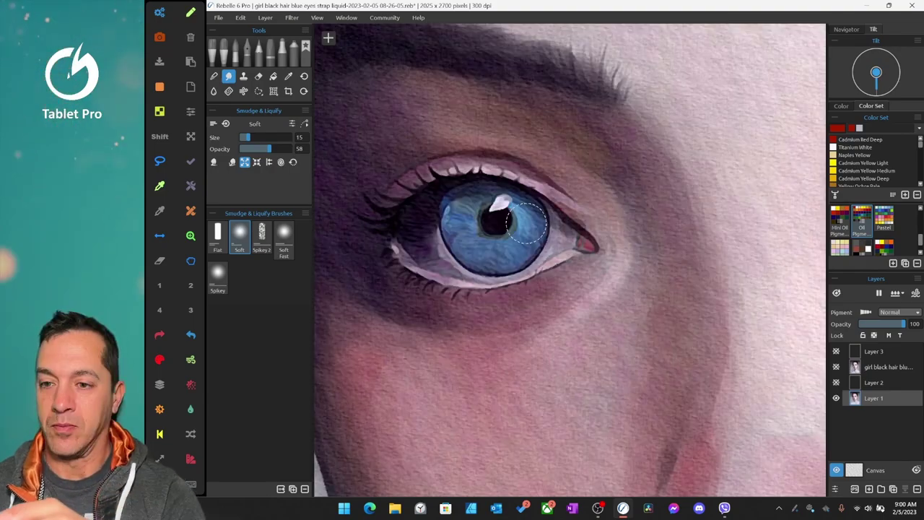
# - Darken the shadowed eye's upper and outer iris edge using the Pentell pencil at size 20 with a sampled lid-line colour, and blend it
pyautogui.press('n')
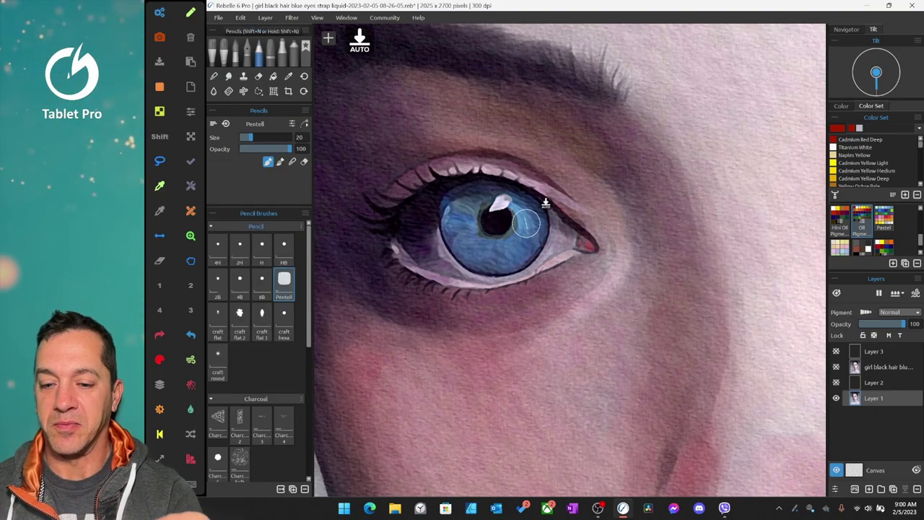
pyautogui.keyDown('alt'); pyautogui.click(547, 203); pyautogui.keyUp('alt')
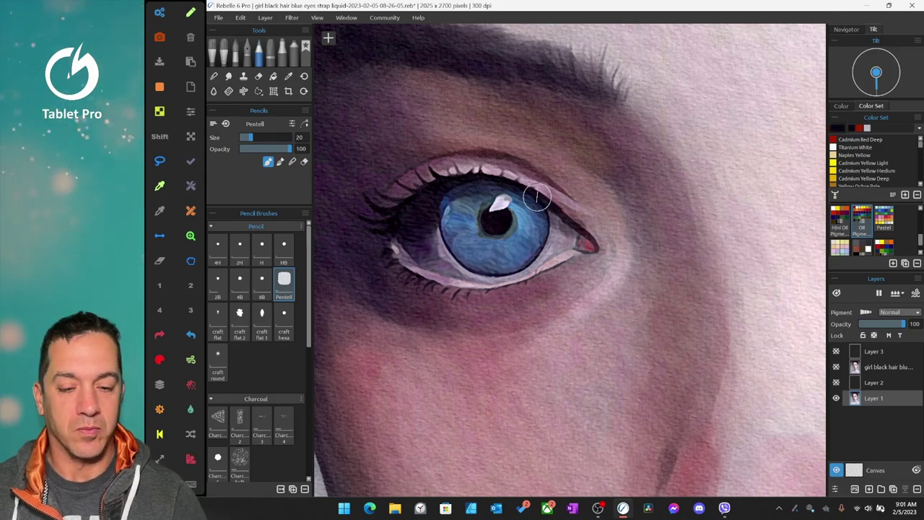
pyautogui.moveTo(448, 190); pyautogui.dragTo(444, 242)
pyautogui.press('4')
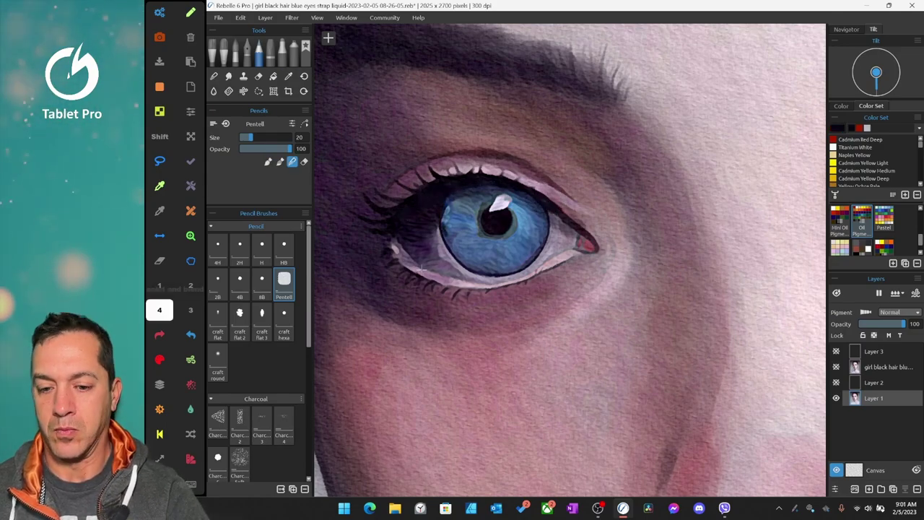
pyautogui.press('1')
pyautogui.scroll(-3, 460, 257)
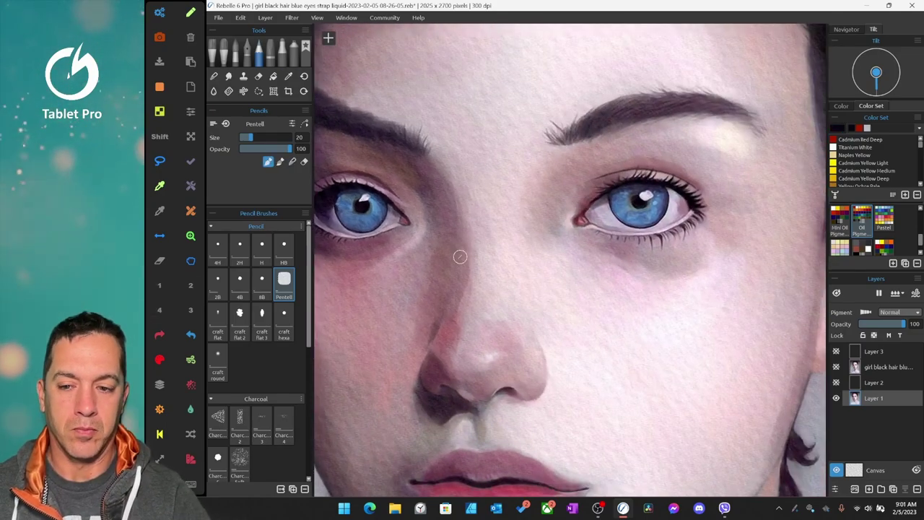
pyautogui.scroll(3, 460, 257)
pyautogui.moveTo(499, 211); pyautogui.dragTo(496, 250)
pyautogui.hotkey('ctrl', 'z')
# - Shade the shadowed eye's iris beneath the upper lid with the shadow marker at size 44 and opacity 13
pyautogui.press('2')
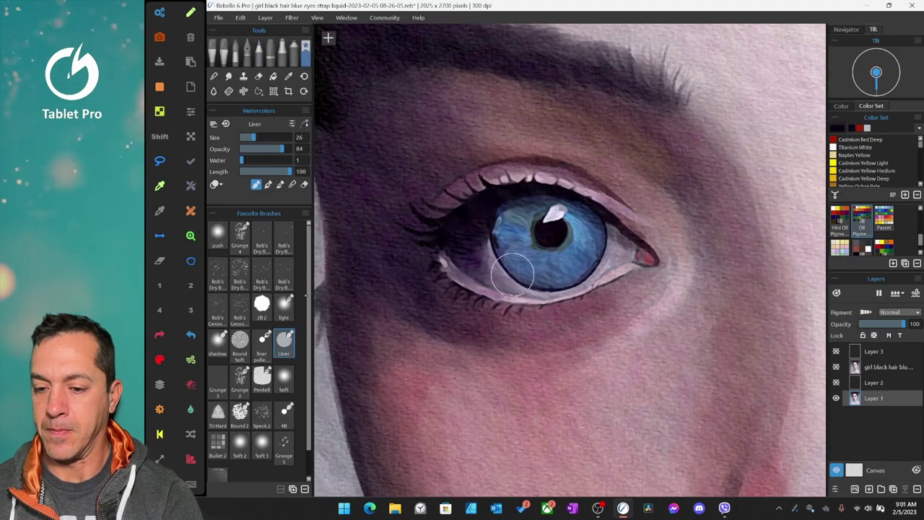
pyautogui.press('3')
pyautogui.scroll(-3, 498, 263)
pyautogui.scroll(-3, 675, 176)
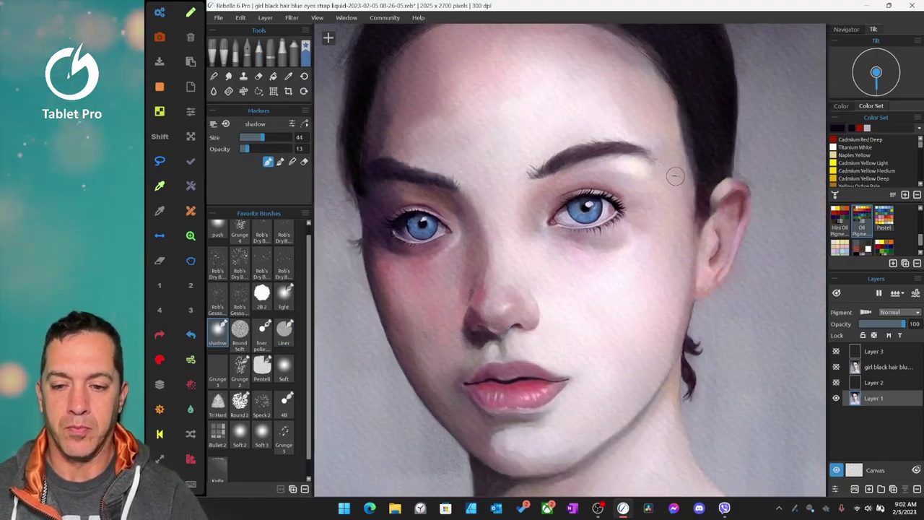
# - Repaint the shadowed eye's outer iris edge using the Liner brush at size 26 with a dark colour sampled from the pupil, and blend it
pyautogui.scroll(6, 676, 176)
pyautogui.press('2')
pyautogui.press('4')
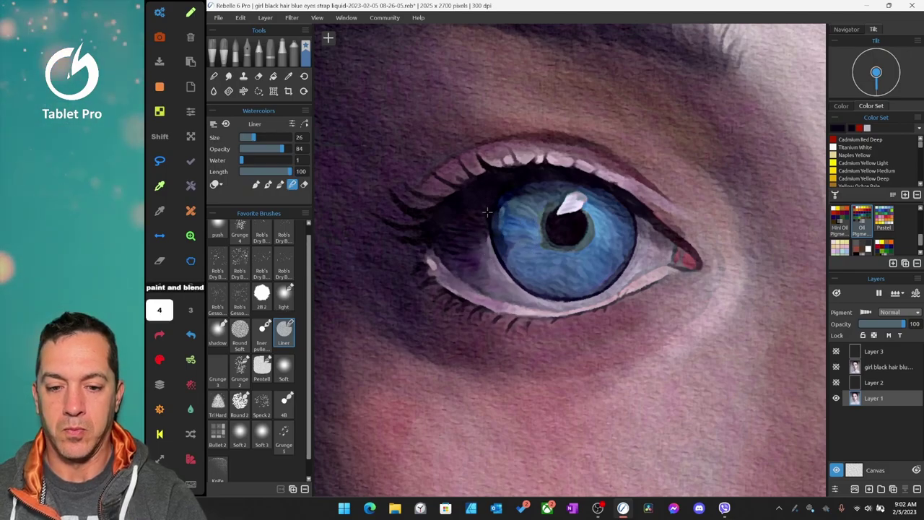
pyautogui.keyDown('alt'); pyautogui.click(554, 221); pyautogui.keyUp('alt')
pyautogui.moveTo(512, 252); pyautogui.dragTo(497, 255)
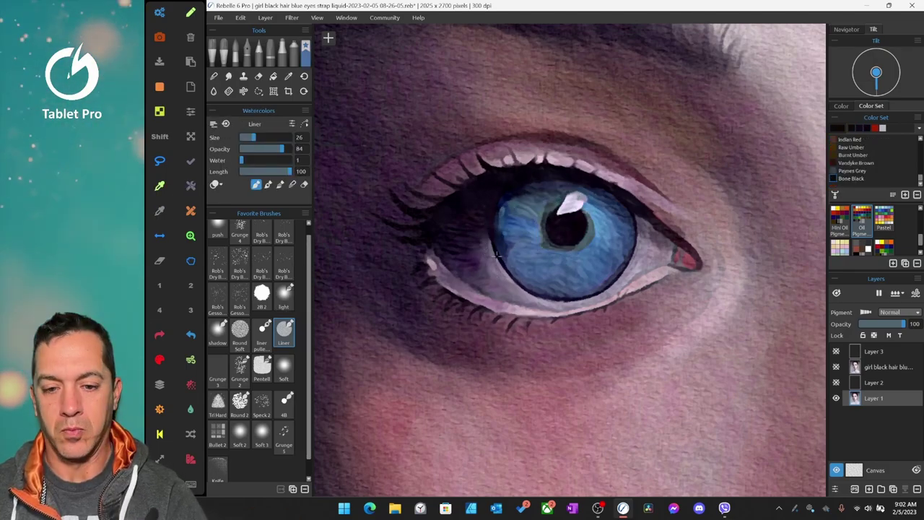
pyautogui.press('4')
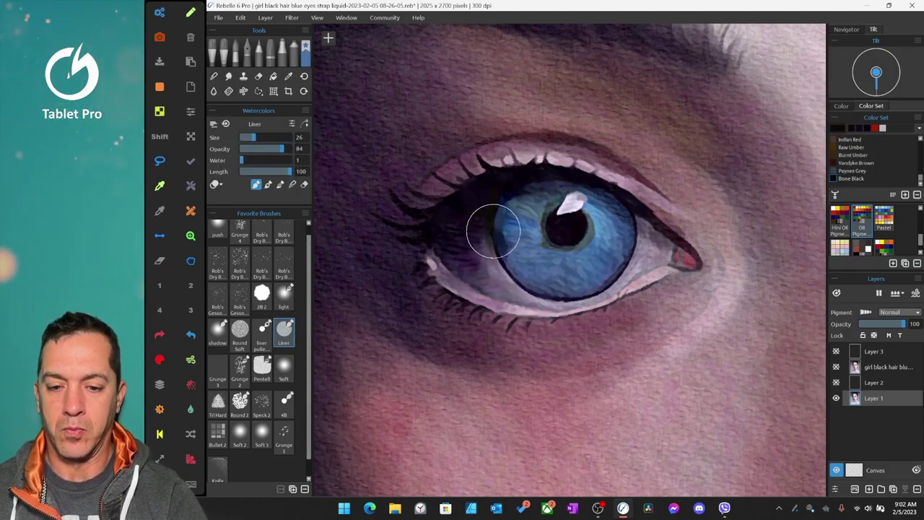
# - Darken the brightly lit eye's iris outline beneath the upper lid with the Liner brush, alternating between painting and blending
pyautogui.scroll(-5, 491, 231)
pyautogui.scroll(5, 495, 247)
pyautogui.press('4')
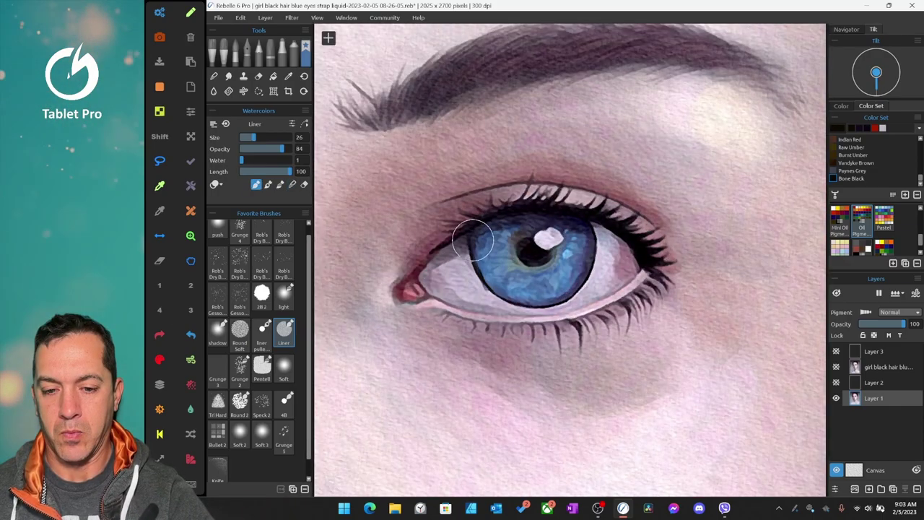
pyautogui.press('4')
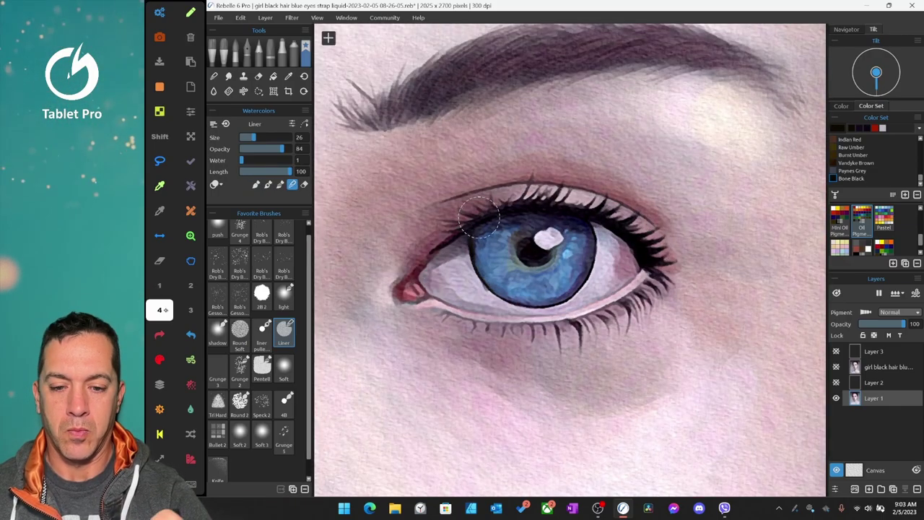
pyautogui.press('4')
pyautogui.scroll(-5, 473, 239)
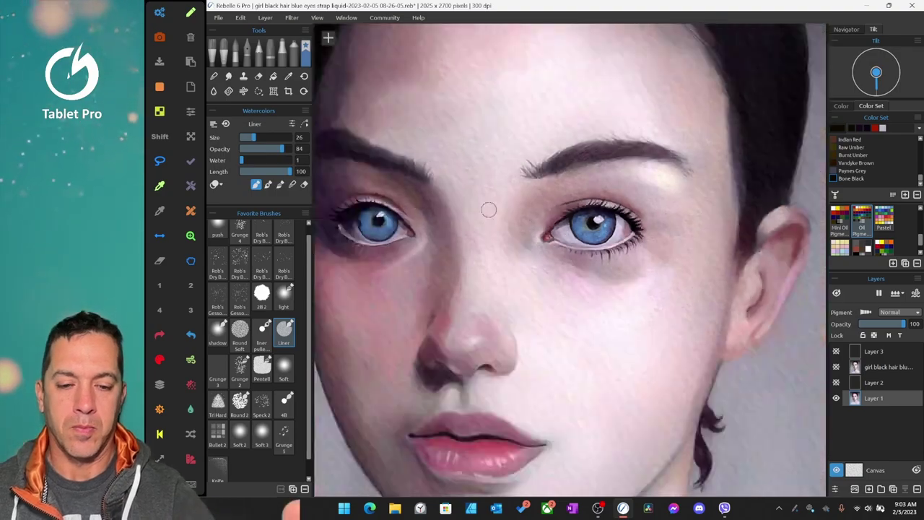
# - Refine the lower outline of the brightly lit eye's iris with the Liner brush and sample the adjoining eye-white colour
pyautogui.scroll(5, 503, 238)
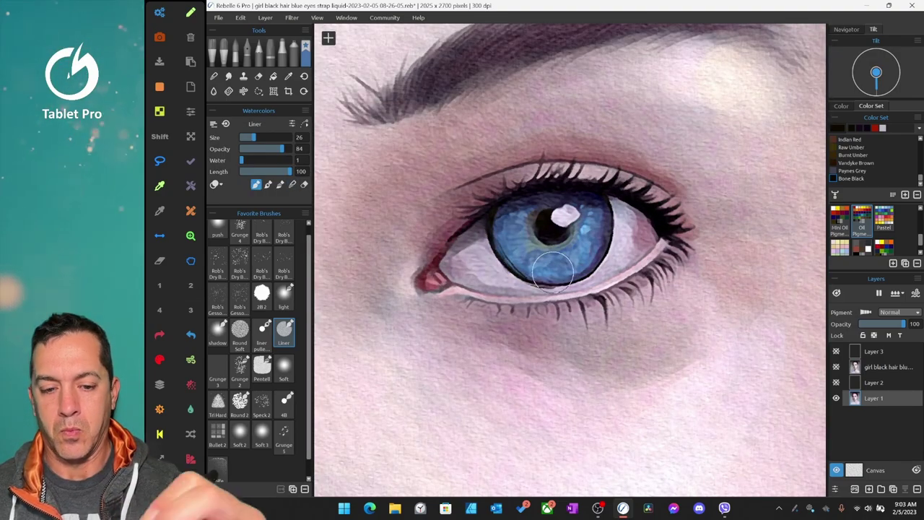
pyautogui.press('4')
pyautogui.moveTo(510, 260); pyautogui.dragTo(550, 287)
pyautogui.press('4')
pyautogui.press('4')
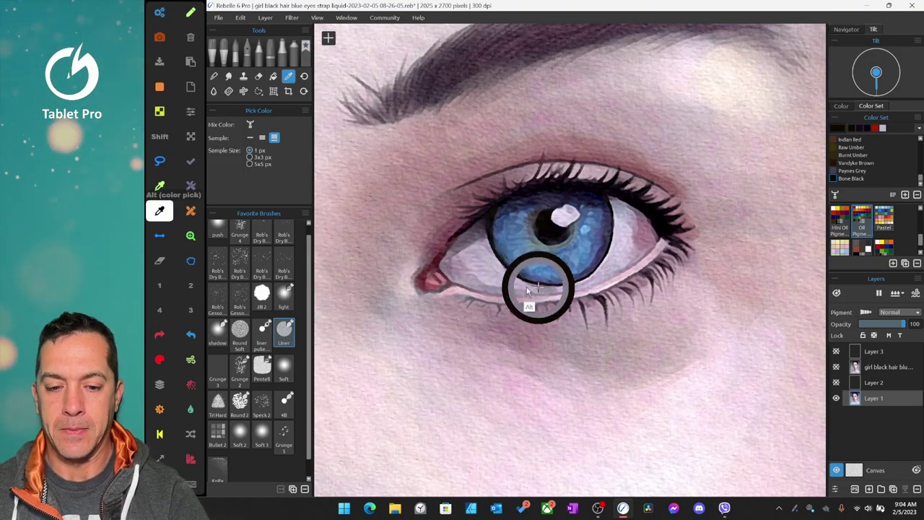
pyautogui.scroll(-5, 580, 275)
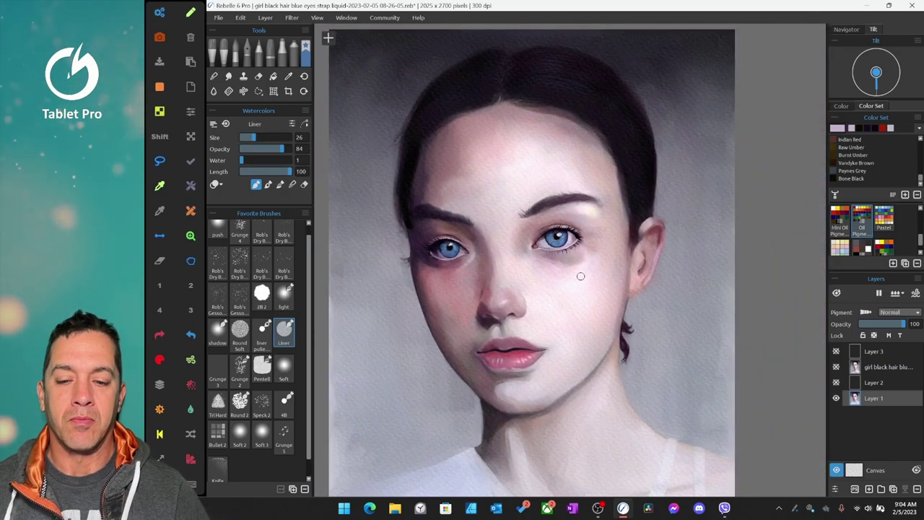
# - Clean up the shadowed eye's pupil with sampled iris and pupil colours and paint a white highlight across its upper edge with the Liner
pyautogui.scroll(6, 580, 276)
pyautogui.keyDown('alt'); pyautogui.click(458, 223); pyautogui.keyUp('alt')
pyautogui.keyDown('alt'); pyautogui.click(463, 234); pyautogui.keyUp('alt')
pyautogui.keyDown('alt'); pyautogui.click(452, 256); pyautogui.keyUp('alt')
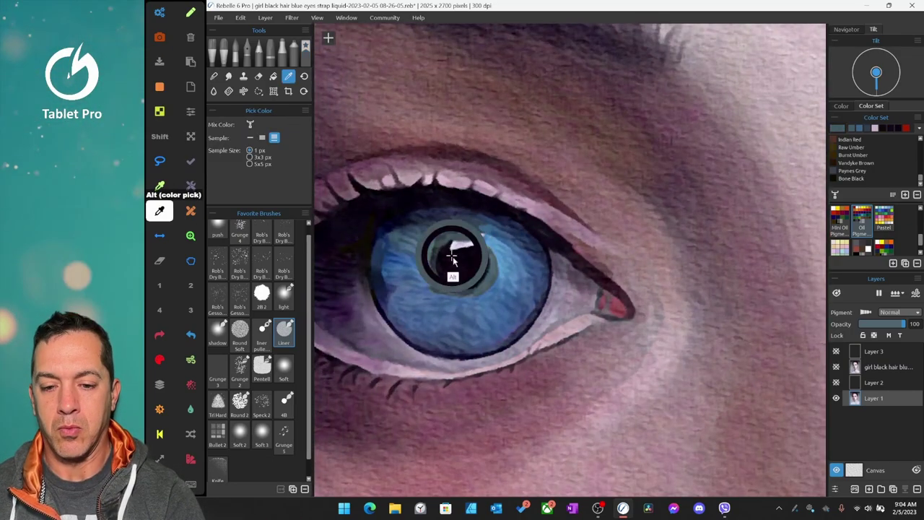
pyautogui.moveTo(471, 250); pyautogui.dragTo(511, 239)
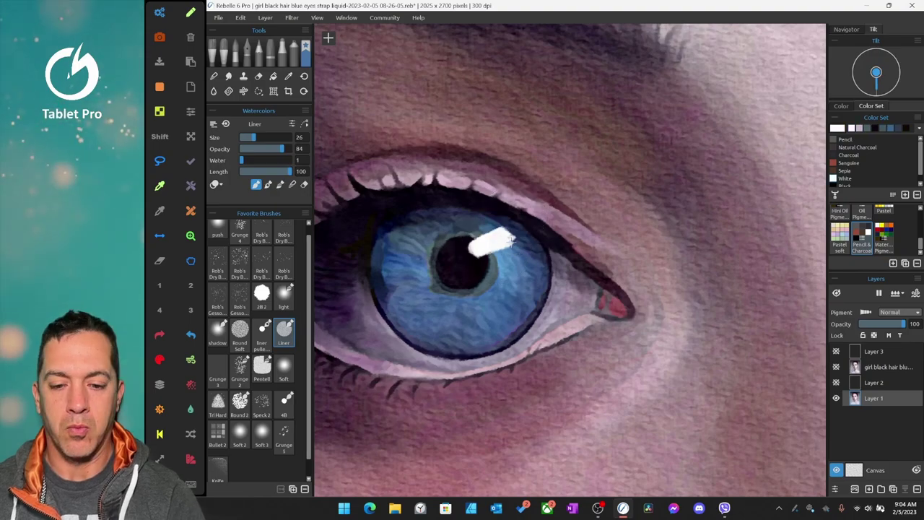
# - Undo the last stroke and add soft white light to the shadowed eye's highlight with the light marker at size 91, opacity 79
pyautogui.scroll(-6, 512, 241)
pyautogui.scroll(5, 517, 252)
pyautogui.hotkey('ctrl', 'z')
pyautogui.press('3')
pyautogui.click(482, 205)
pyautogui.scroll(-5, 499, 204)
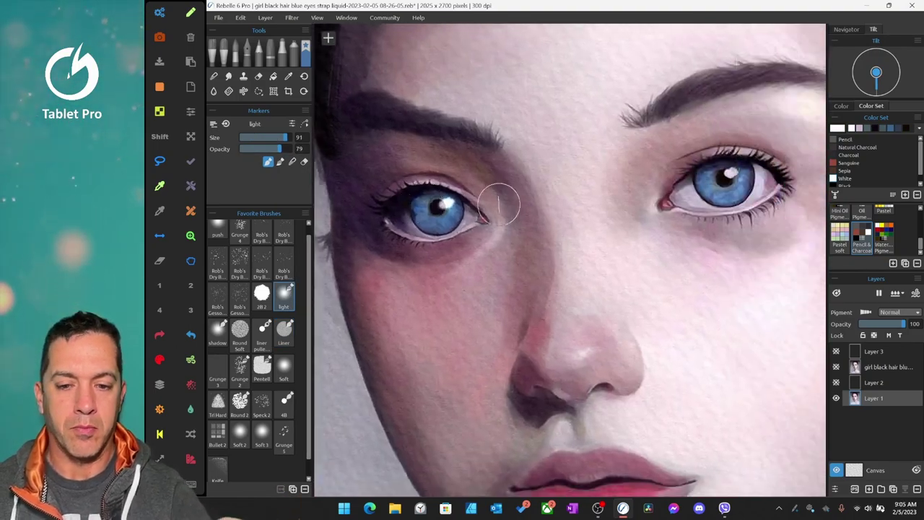
pyautogui.scroll(-2, 498, 205)
pyautogui.scroll(-3, 708, 168)
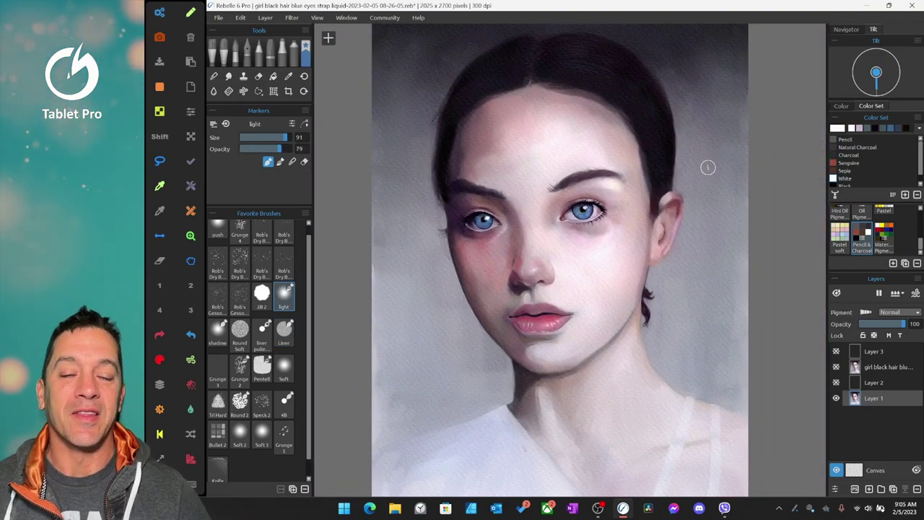